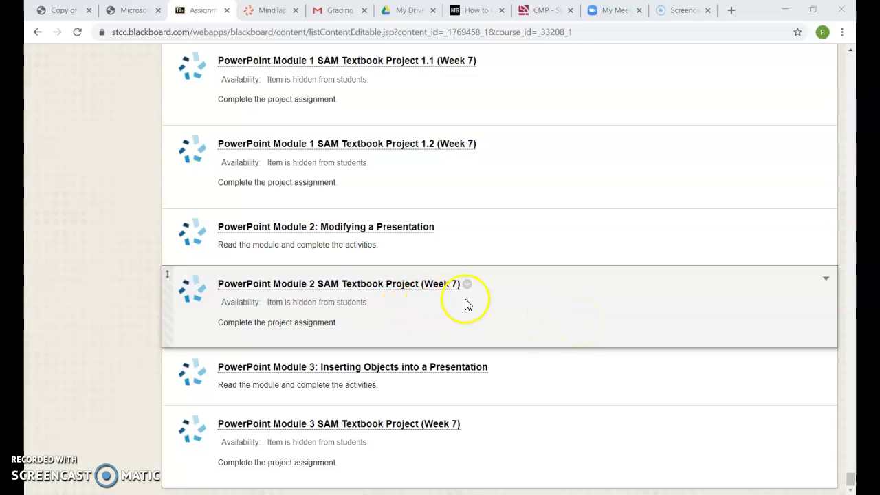
From the MindTap SAM Textbook Project, download the PowerPoint project's Step 1 start file.
left_click(254, 10)
left_click(634, 285)
left_click(367, 396)
left_click(561, 275)
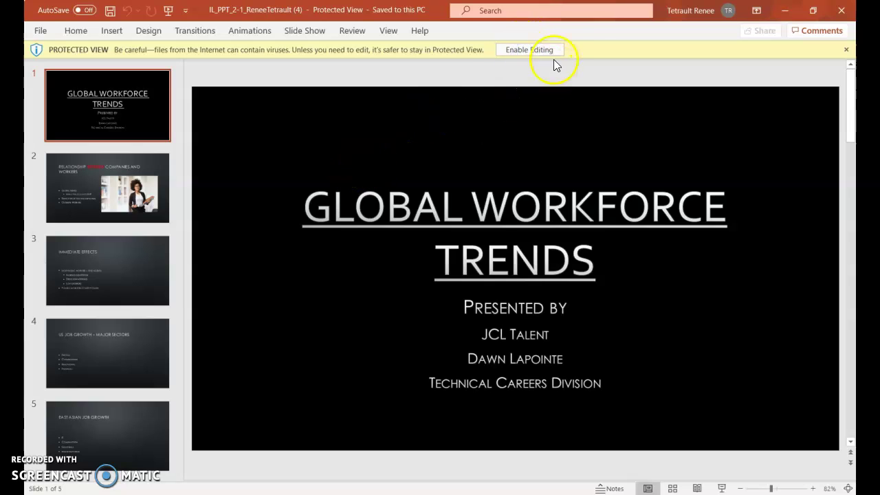
Enable editing, browse the first slides, then open slide 4, 'US Job Growth – Major Sectors'.
left_click(554, 53)
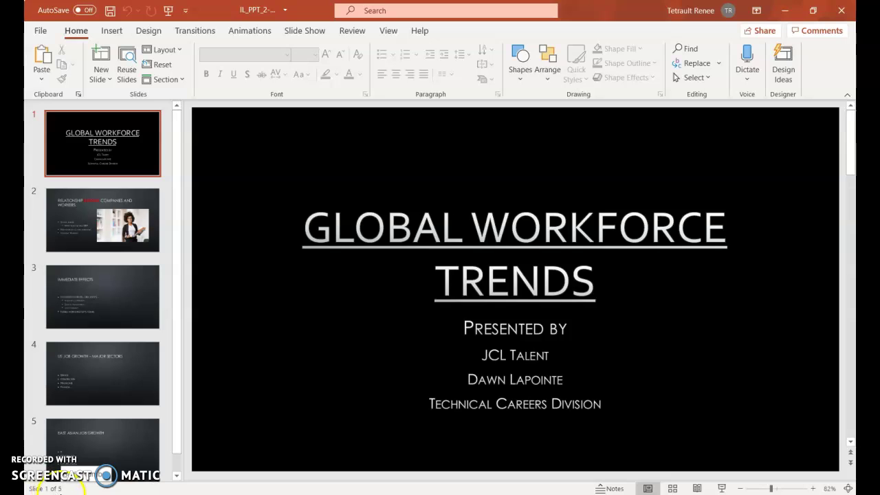
left_click(850, 463)
left_click(850, 463)
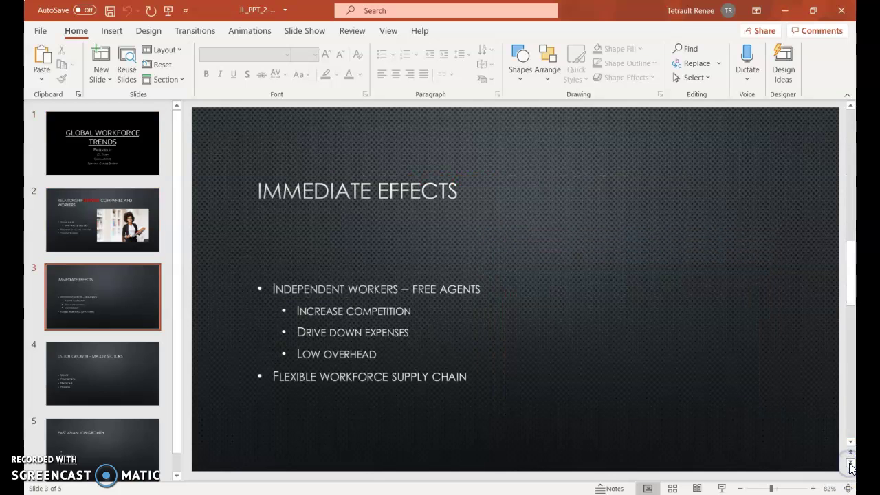
left_click(850, 464)
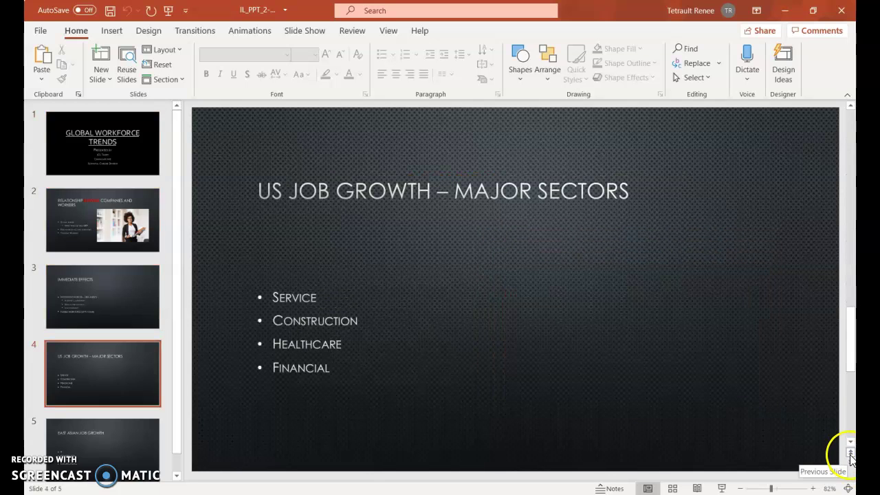
left_click(850, 453)
left_click(850, 454)
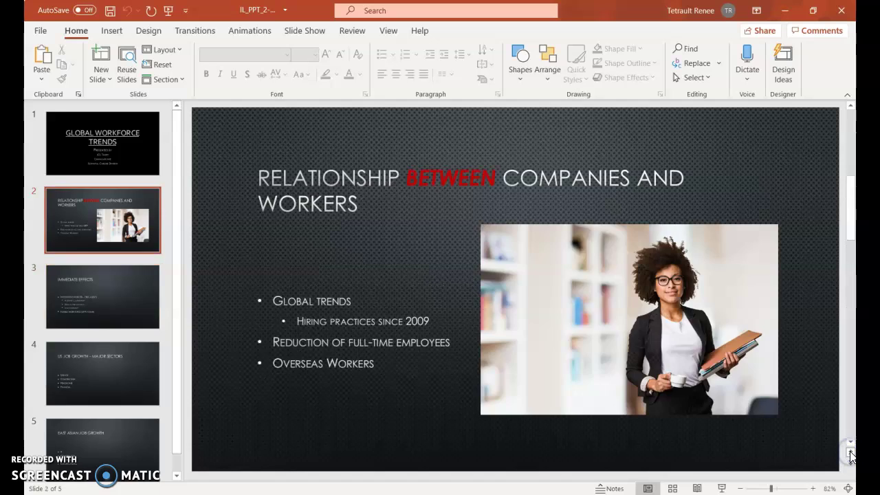
left_click(850, 454)
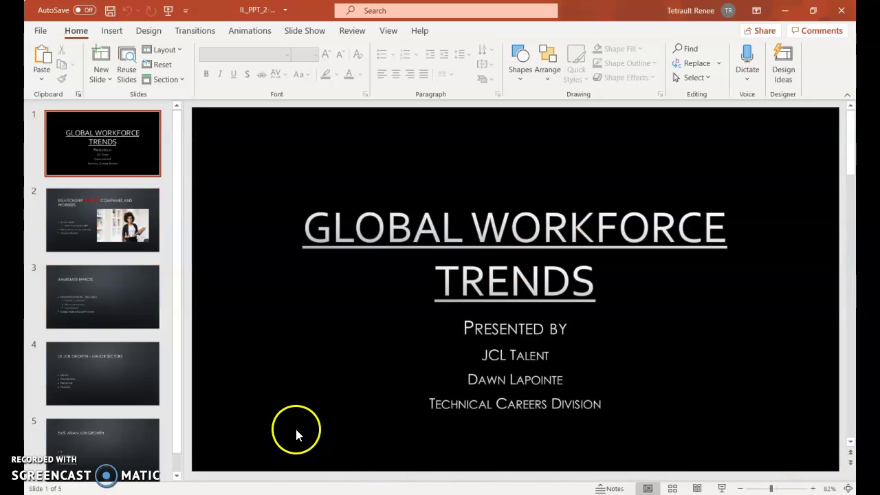
left_click(129, 391)
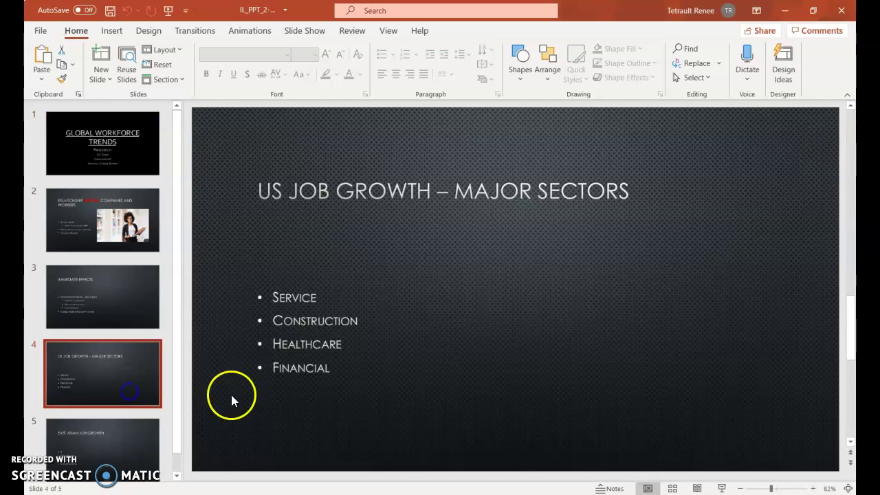
Convert the Service, Construction, Healthcare, Financial bullets into a Vertical Block List SmartArt.
left_click(295, 299)
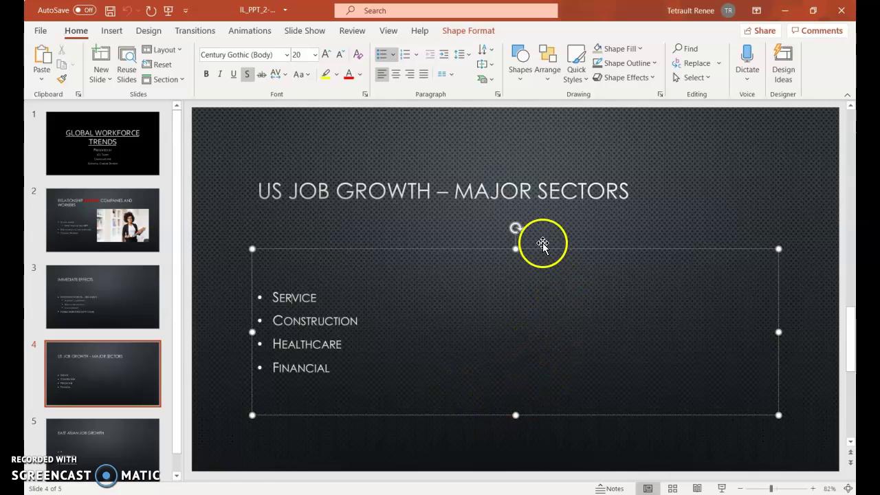
left_click(487, 81)
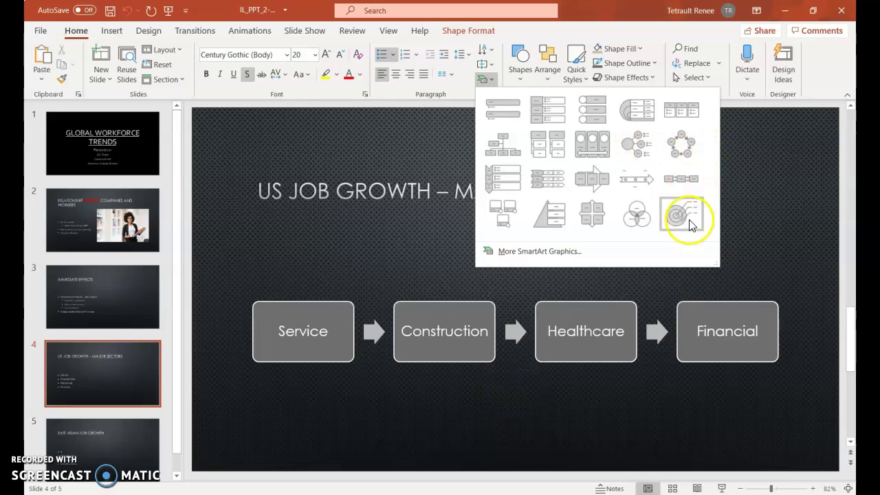
left_click(546, 122)
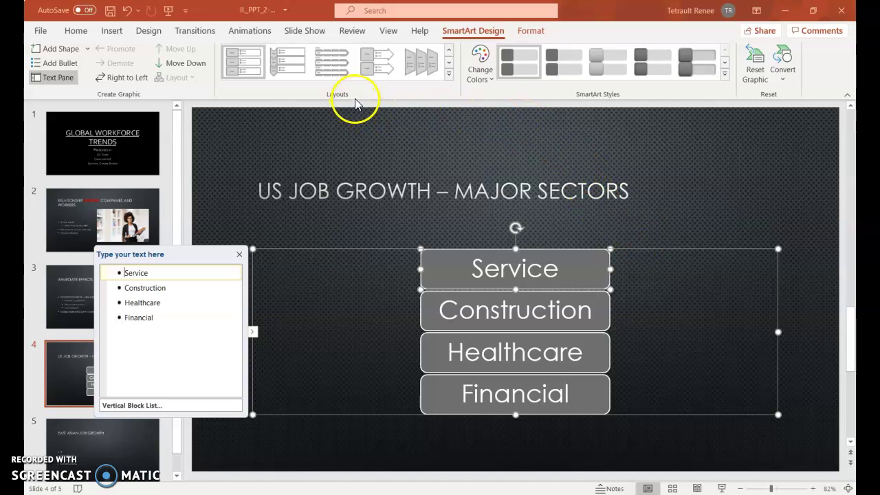
Switch the sector SmartArt to the Pyramid List layout and apply a 3-D SmartArt style.
left_click(448, 73)
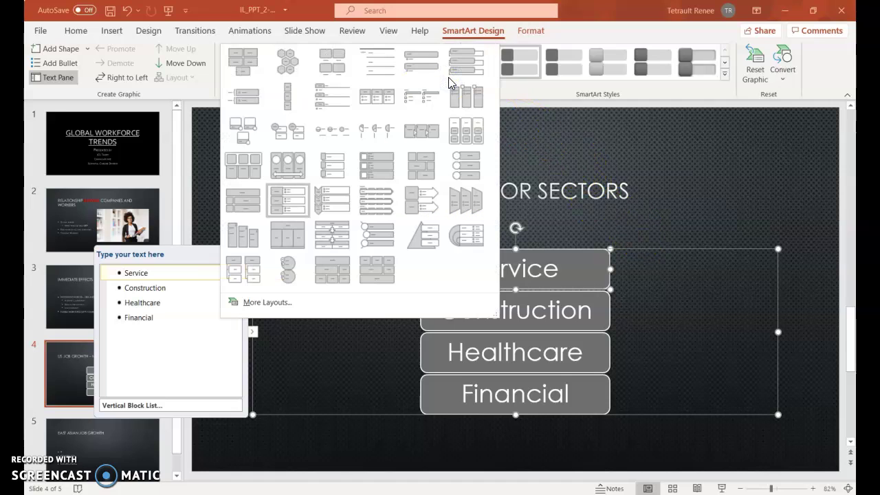
left_click(426, 242)
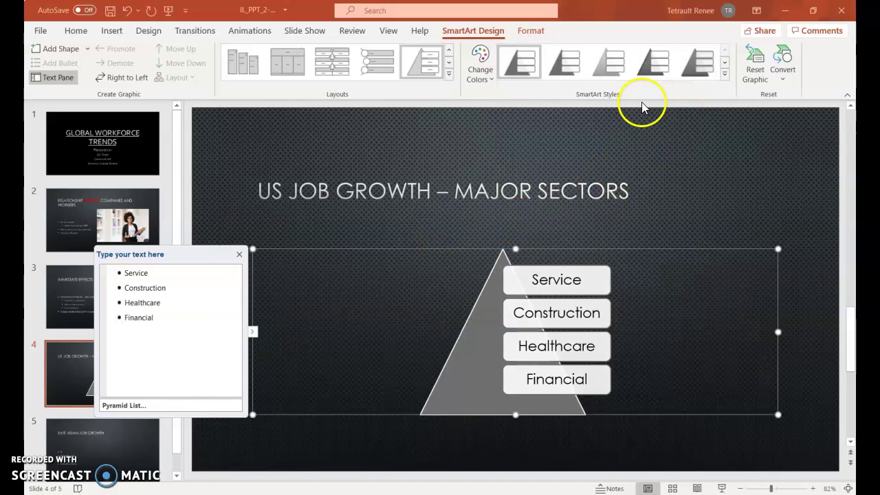
left_click(724, 74)
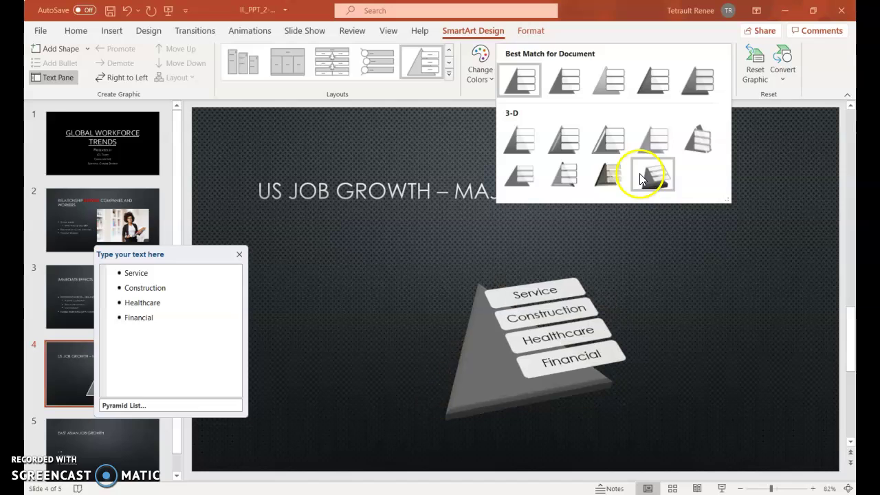
left_click(559, 140)
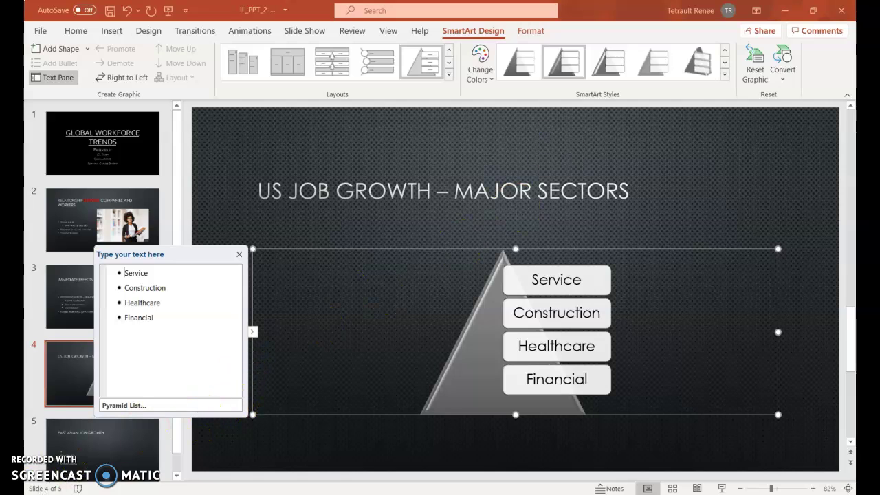
left_click(58, 374)
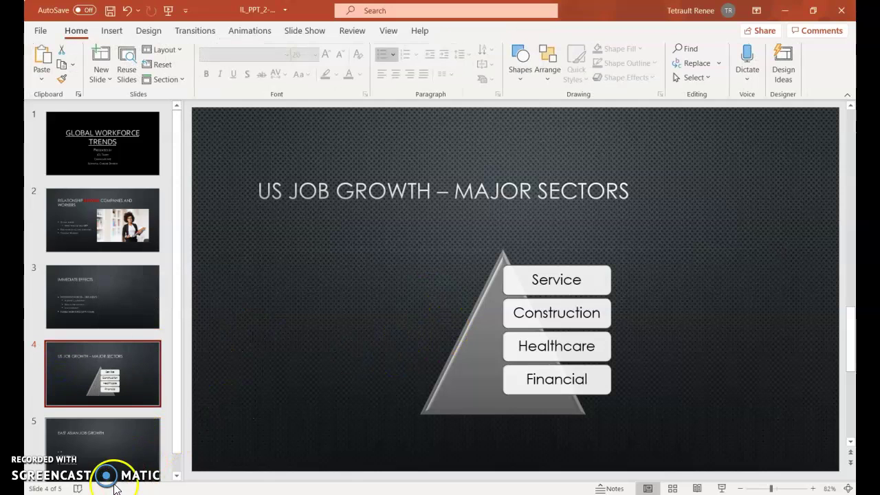
On slide 3, Immediate Effects, pick the Block Arrows 'Arrow: Pentagon' shape for drawing.
left_click(143, 279)
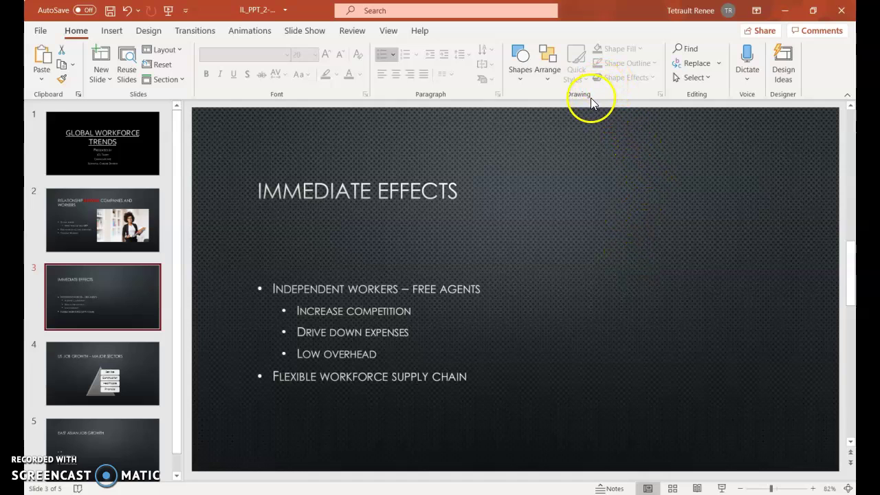
left_click(520, 70)
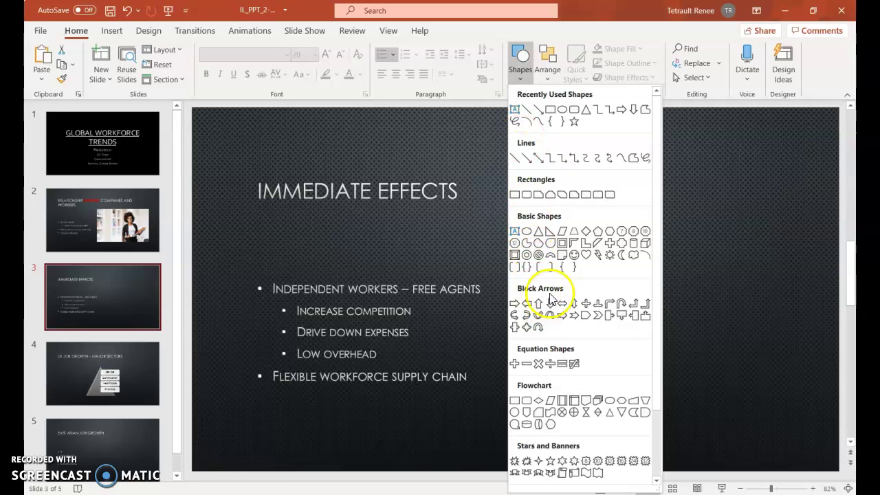
left_click(586, 314)
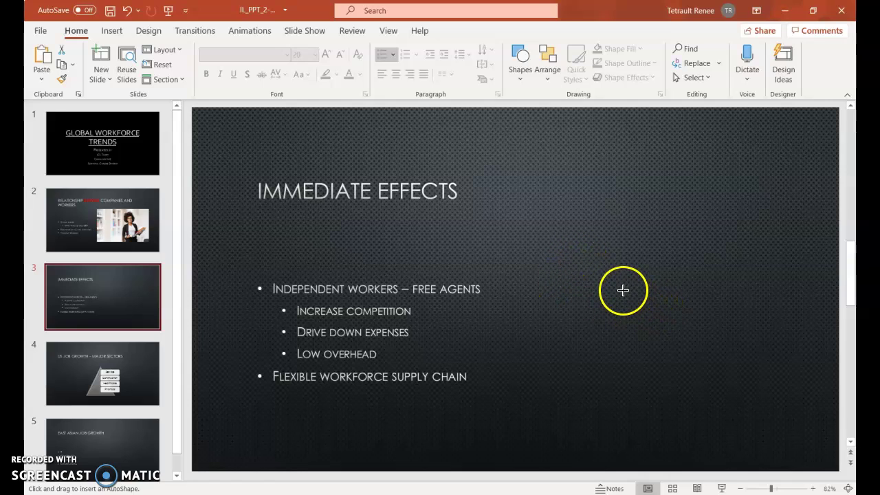
Draw a pentagon arrow right of the bullets and size it to 1.31" high by 3.63" wide.
left_click_drag(575, 259, 707, 325)
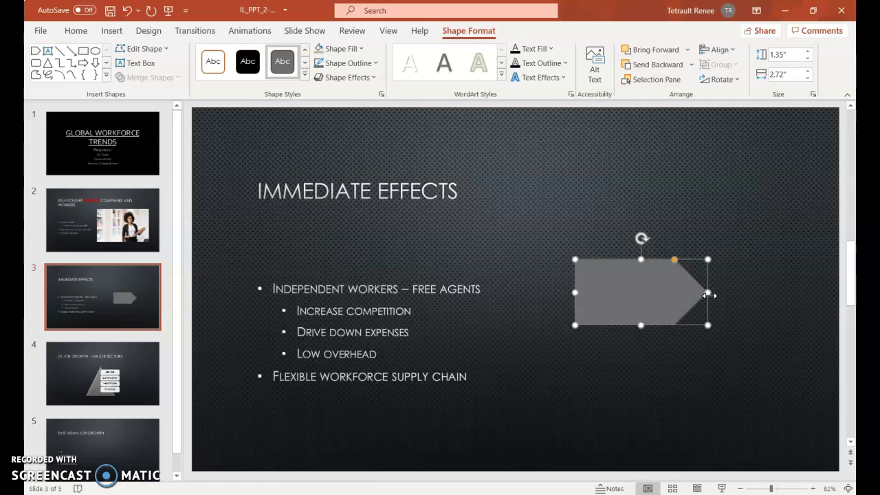
left_click(712, 295)
left_click_drag(687, 295, 748, 292)
left_click_drag(664, 325, 665, 329)
left_click_drag(747, 294, 756, 295)
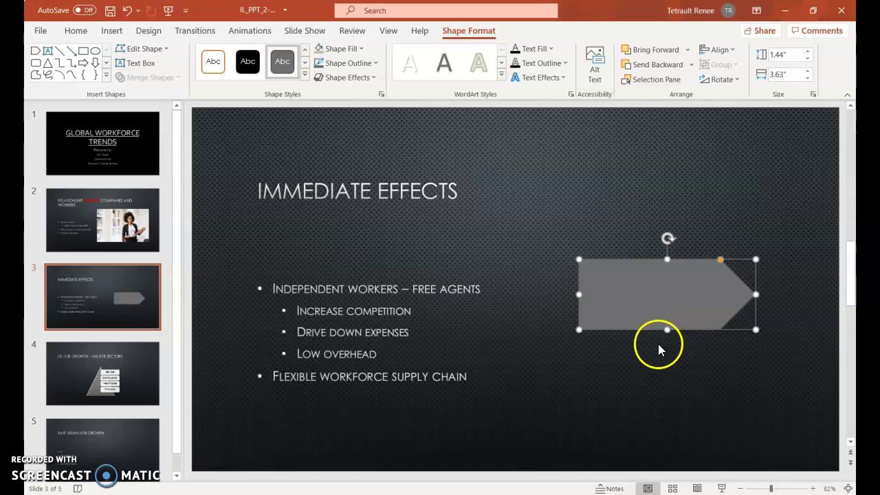
left_click_drag(668, 330, 670, 324)
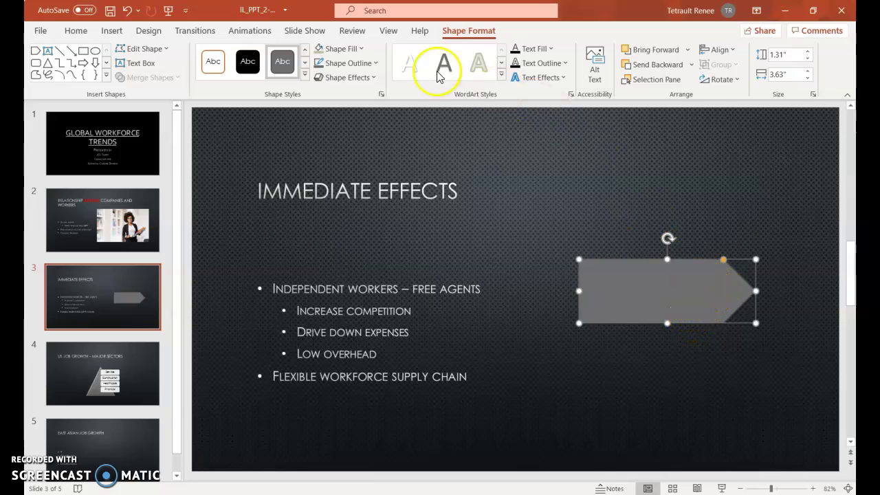
Fill the arrow orange and give it a white long-dash outline.
left_click(333, 48)
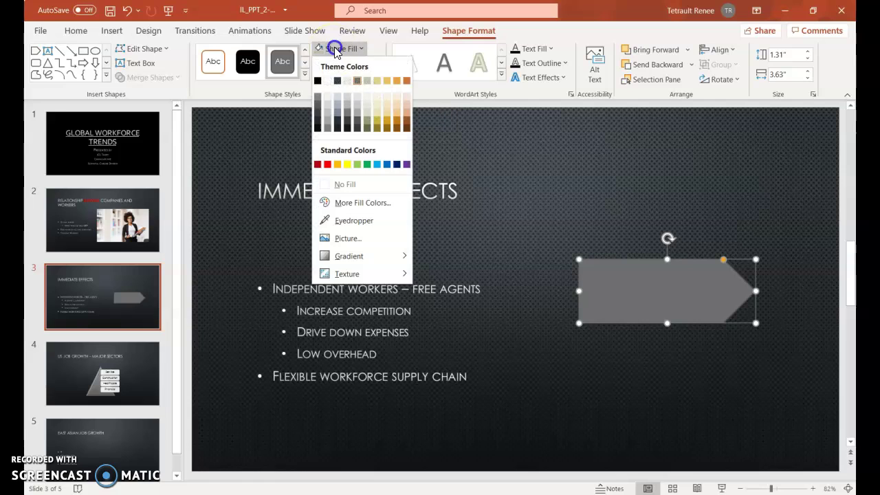
left_click(408, 81)
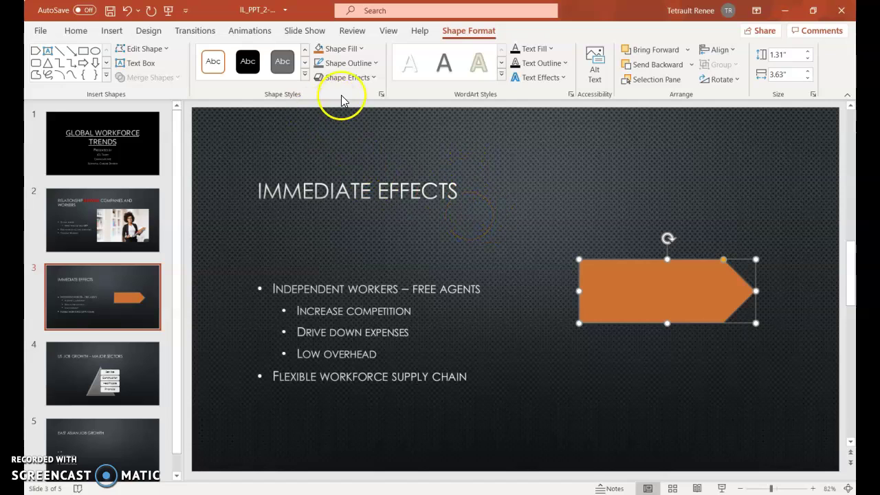
left_click(349, 63)
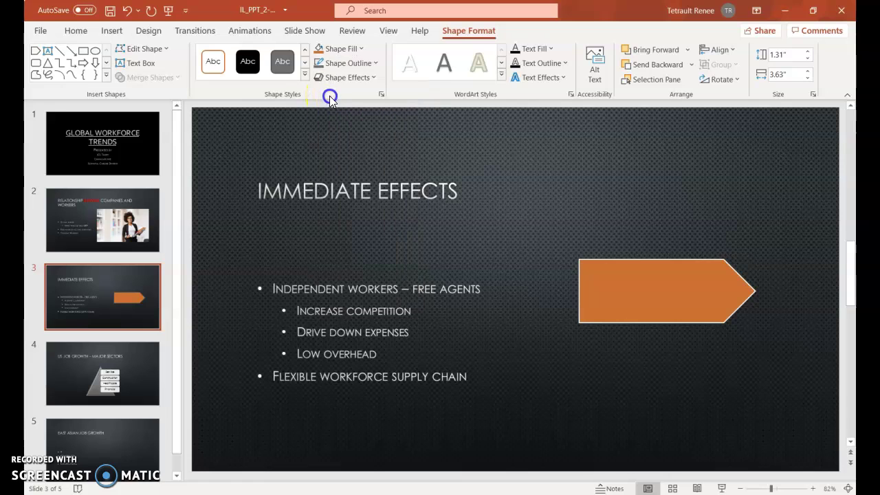
left_click(328, 95)
left_click(348, 63)
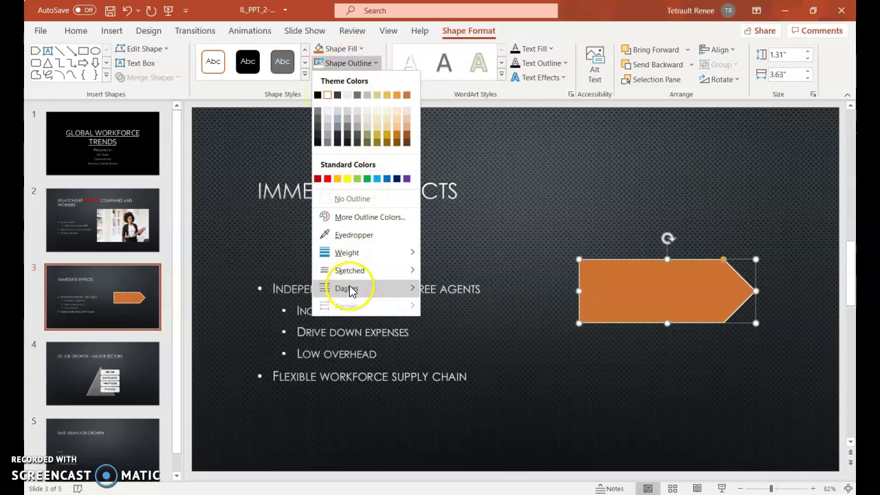
mouse_move(350, 289)
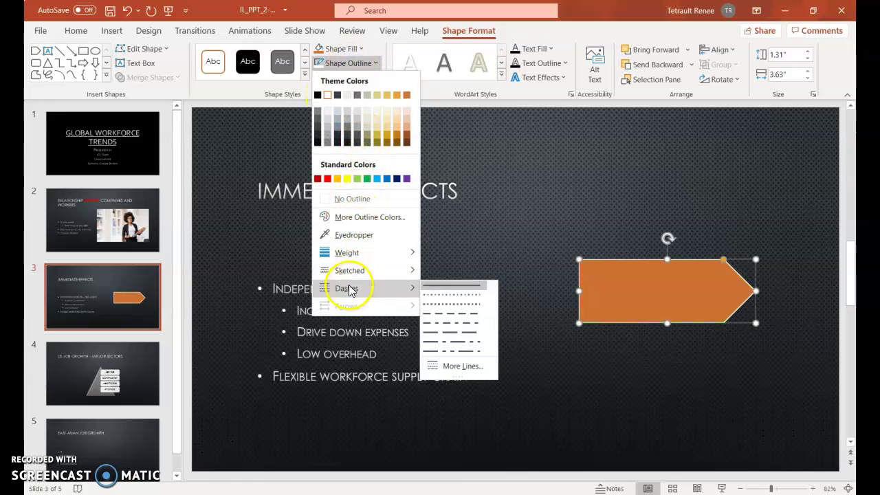
left_click(470, 334)
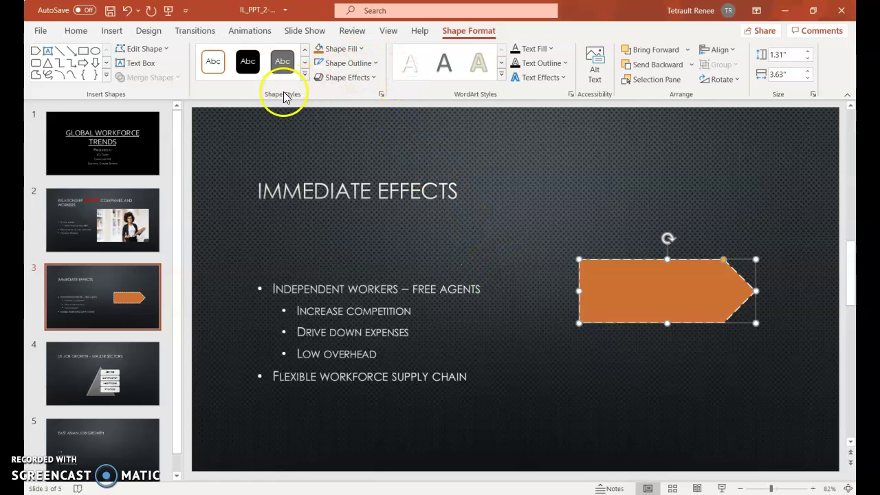
Apply Intense Effect - Gold, Accent 4 to the arrow and add a Tight Reflection: Touching.
left_click(304, 76)
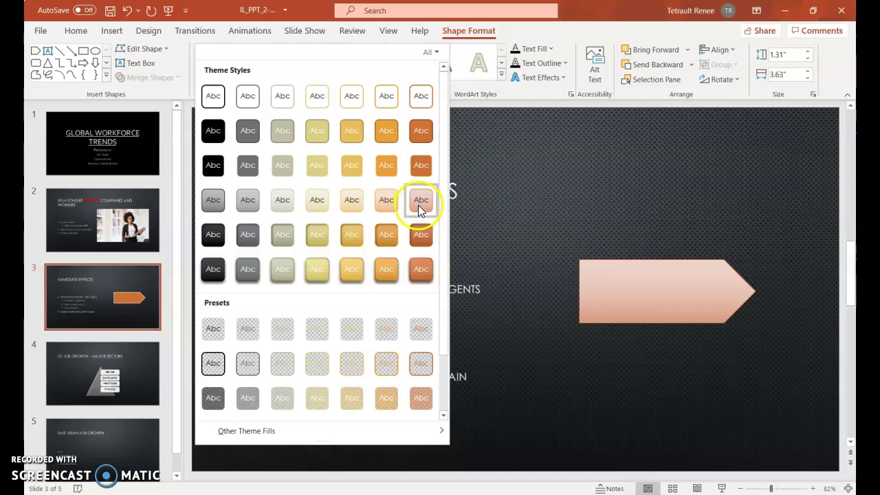
left_click(348, 270)
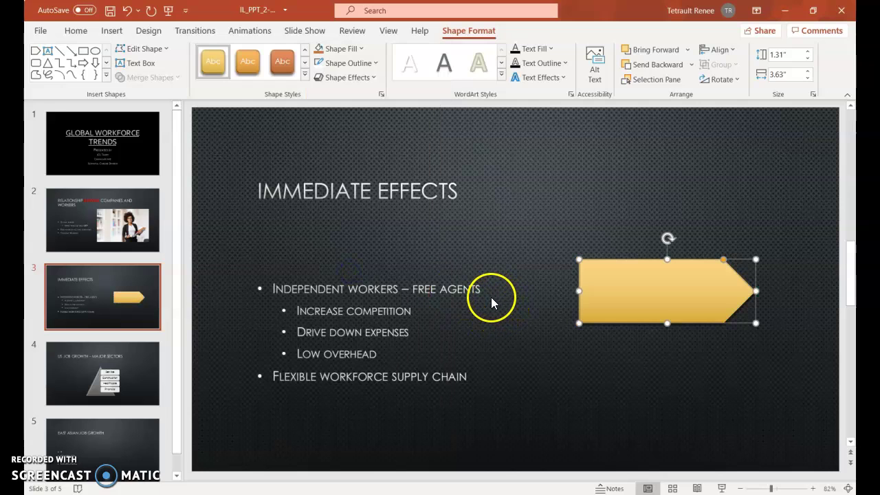
left_click(348, 78)
mouse_move(369, 160)
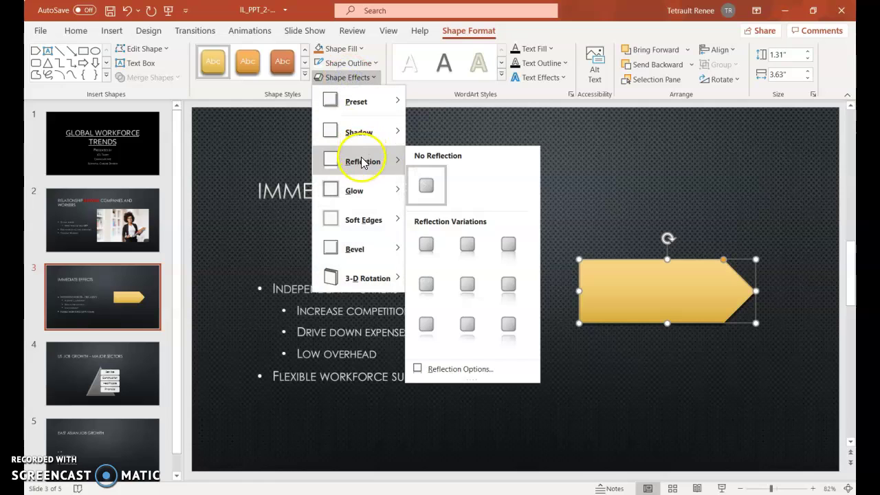
left_click(426, 248)
left_click(574, 175)
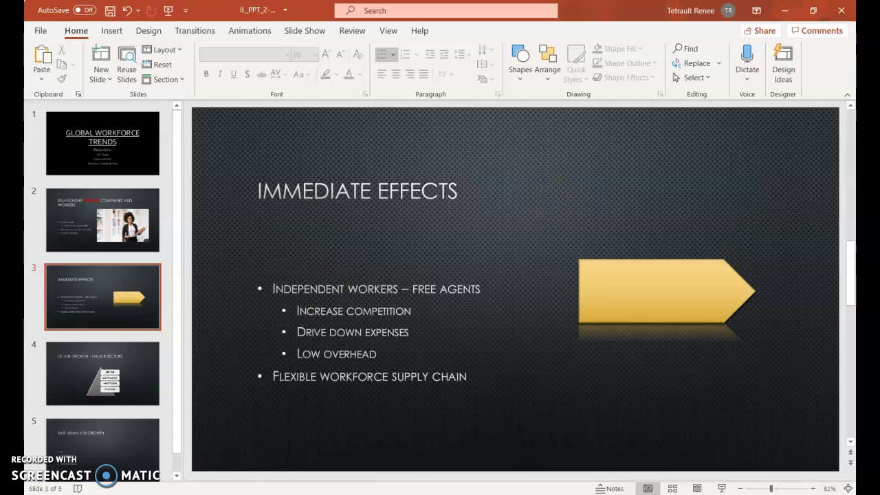
Flip the gold arrow horizontally to point left and bring up its Format Shape size settings.
left_click(644, 263)
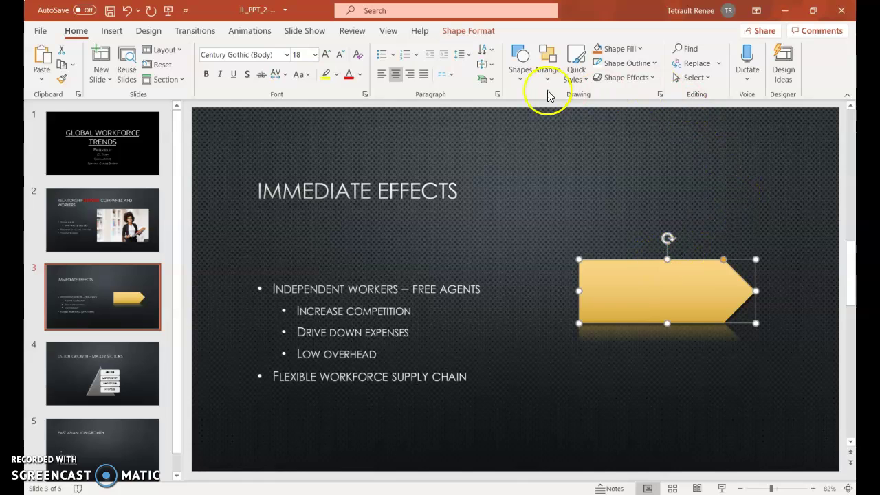
left_click(469, 30)
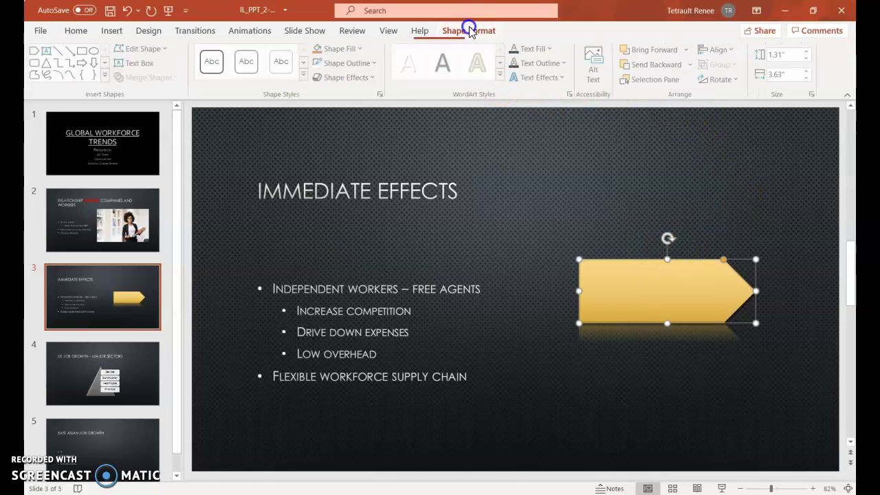
left_click(709, 84)
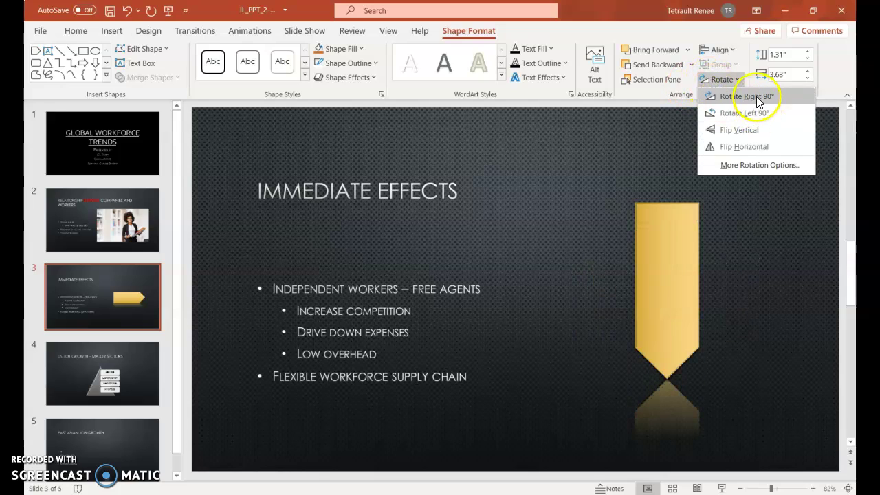
left_click(747, 148)
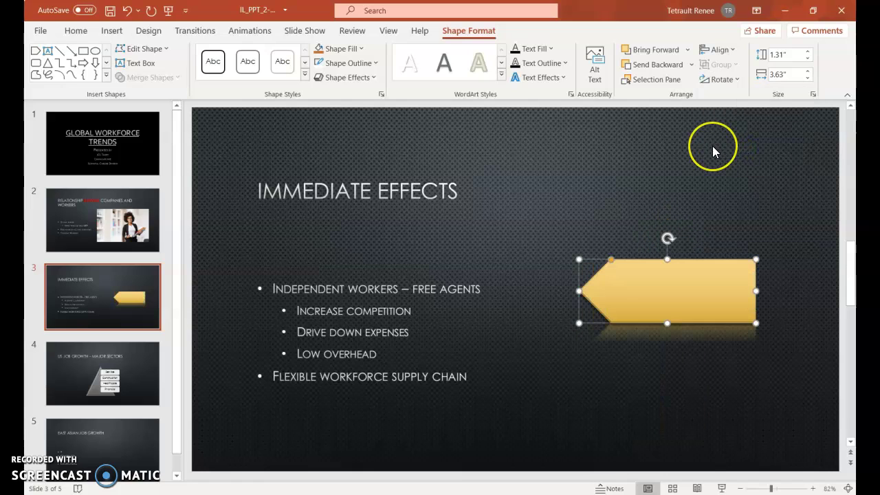
left_click(731, 79)
left_click(744, 167)
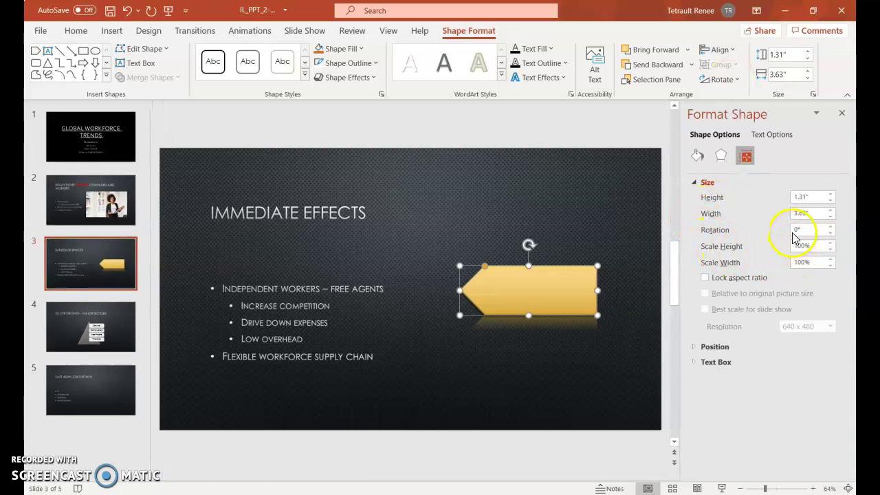
Try a 45° rotation, undo it, then rotate the arrow right 90° to point up.
left_click(794, 229)
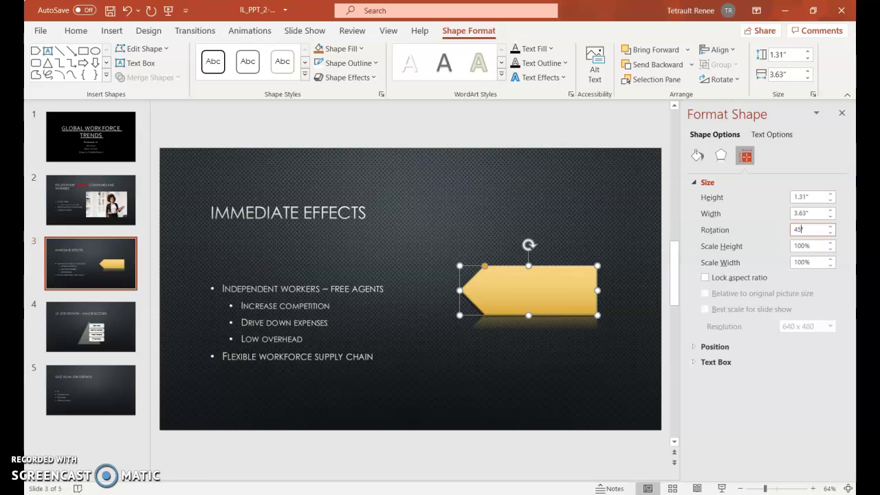
key("Return")
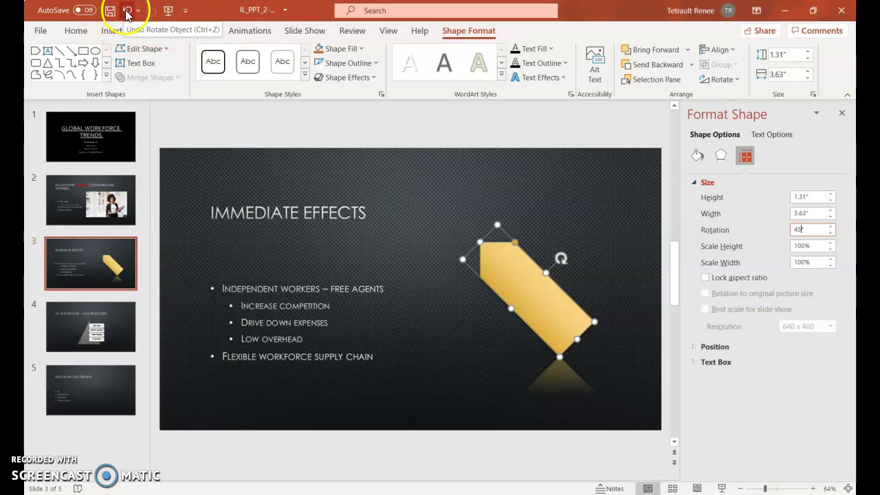
left_click(127, 11)
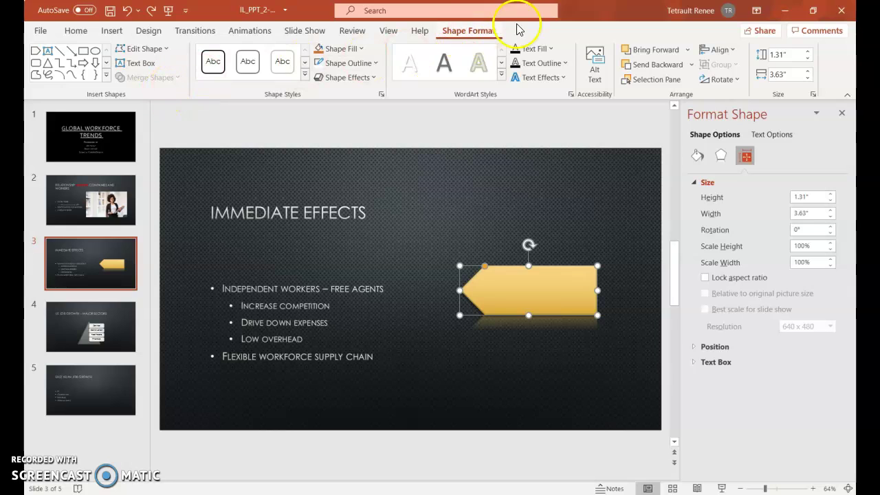
left_click(731, 81)
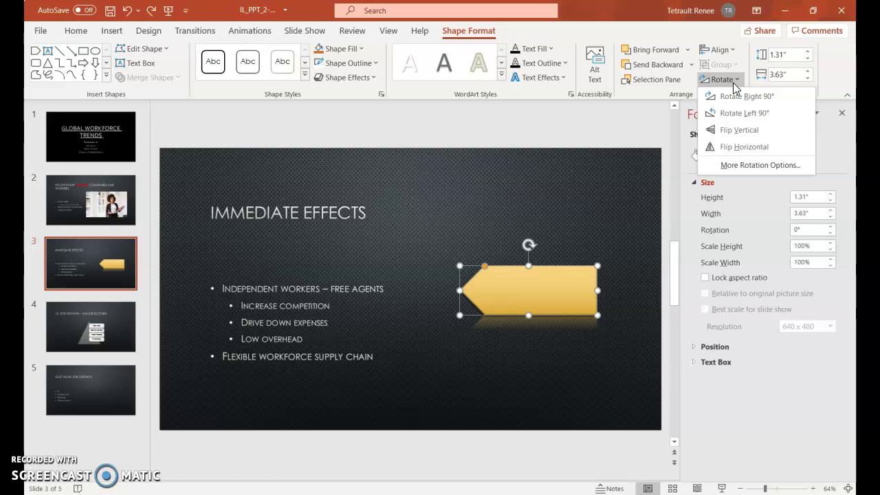
left_click(736, 95)
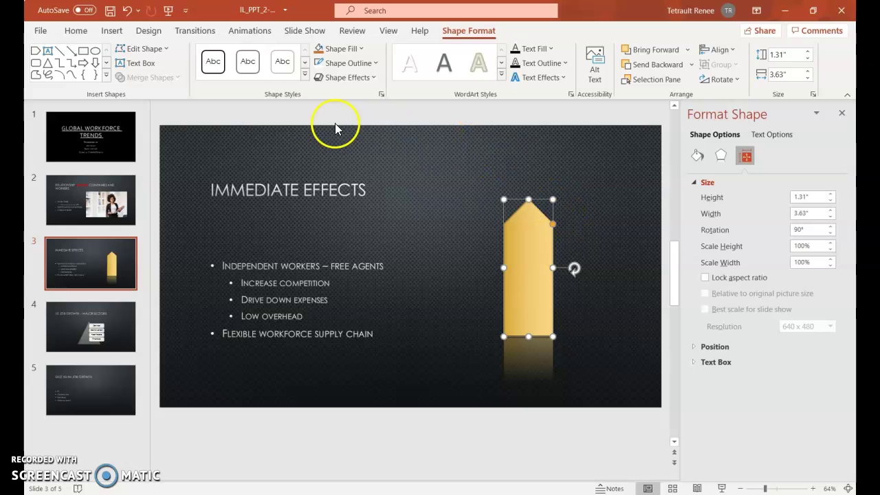
Change the gold arrow into a Frame shape, rotate it left 90°, then select slide 5.
left_click(143, 49)
mouse_move(159, 66)
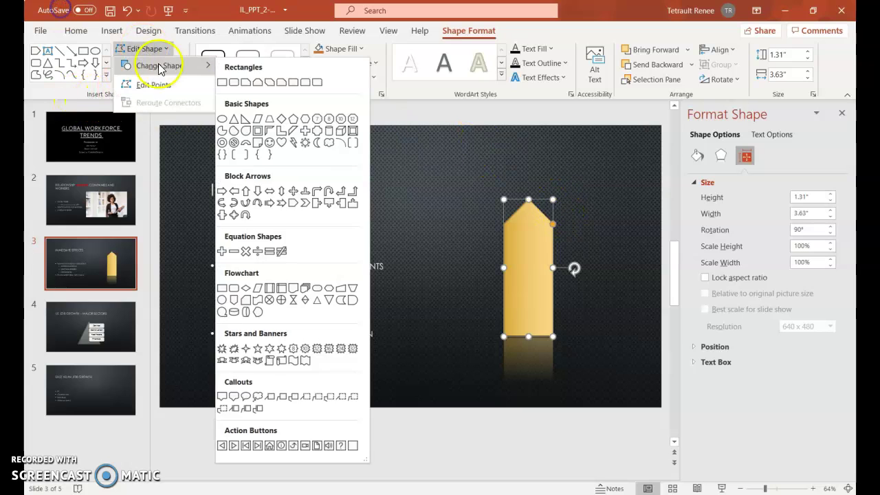
left_click(257, 131)
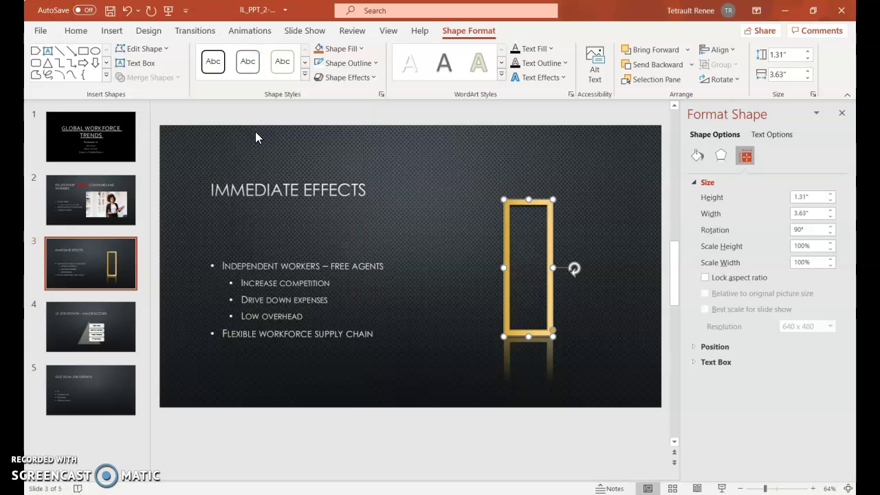
left_click(718, 79)
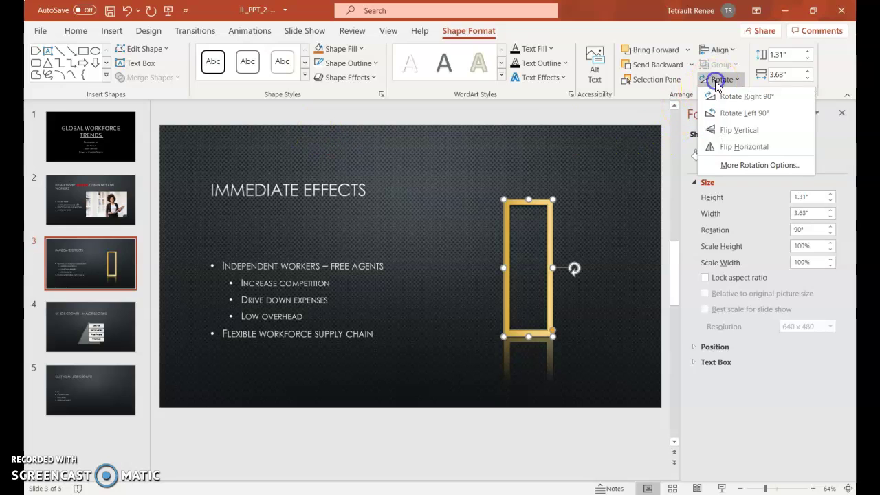
left_click(727, 114)
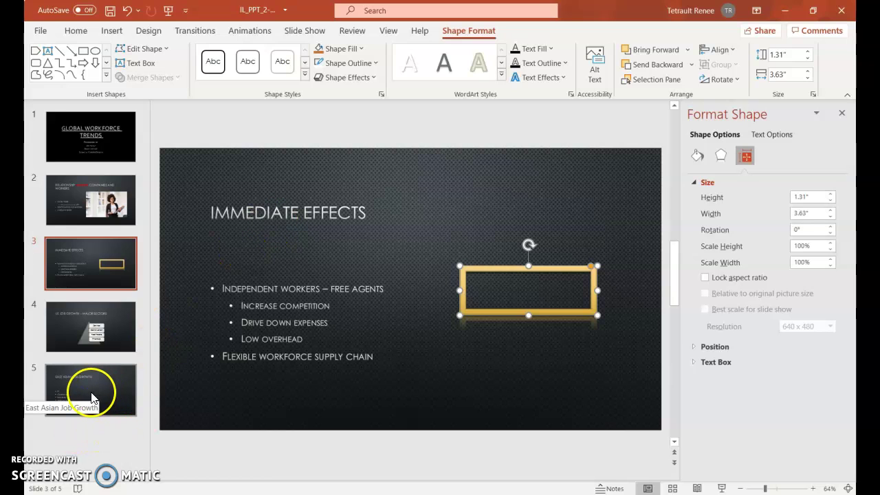
left_click(74, 384)
Delete the East Asian Job Growth slide and return to slide 3's bulleted text box.
right_click(76, 383)
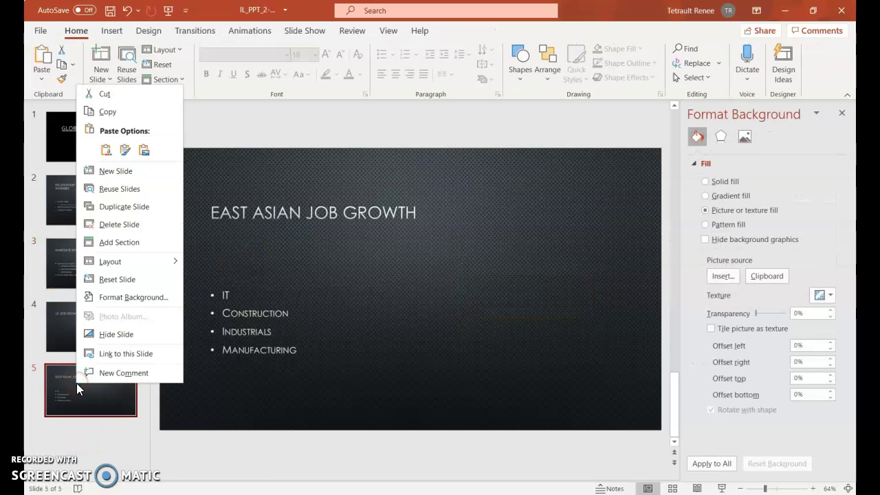
left_click(141, 224)
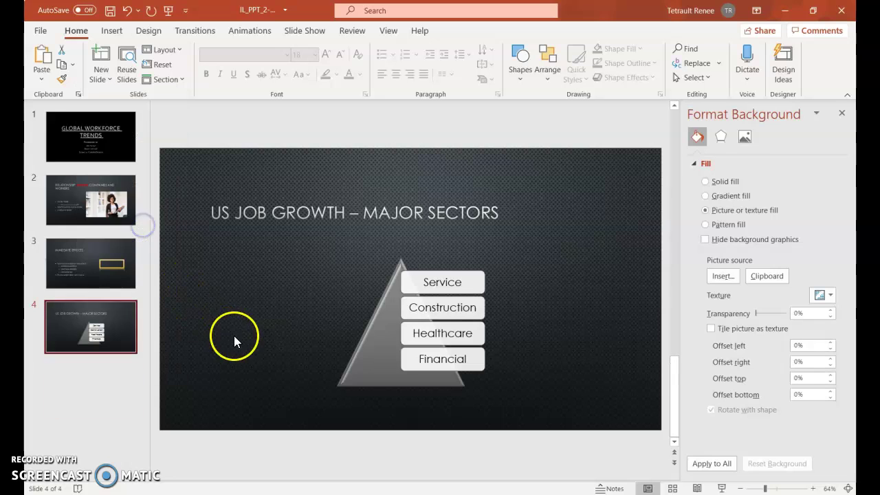
left_click(76, 269)
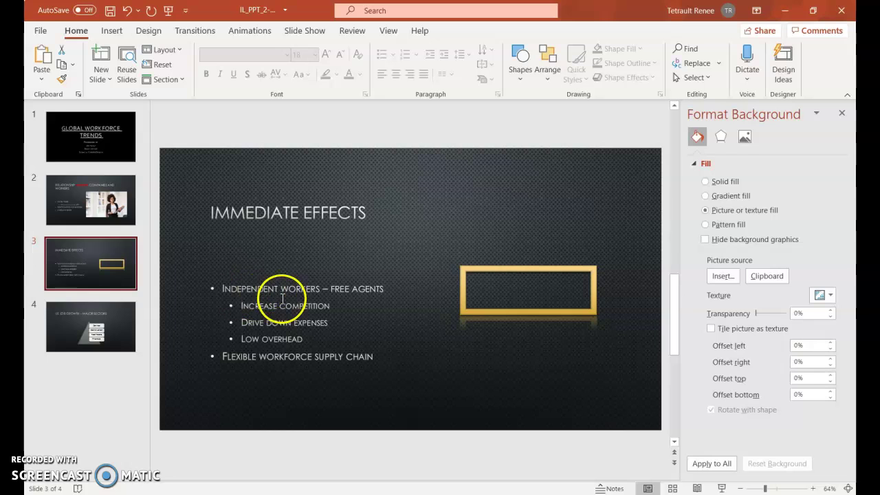
left_click(261, 284)
Narrow slide 3's bulleted text box from its right edge, then deselect it.
left_click(287, 290)
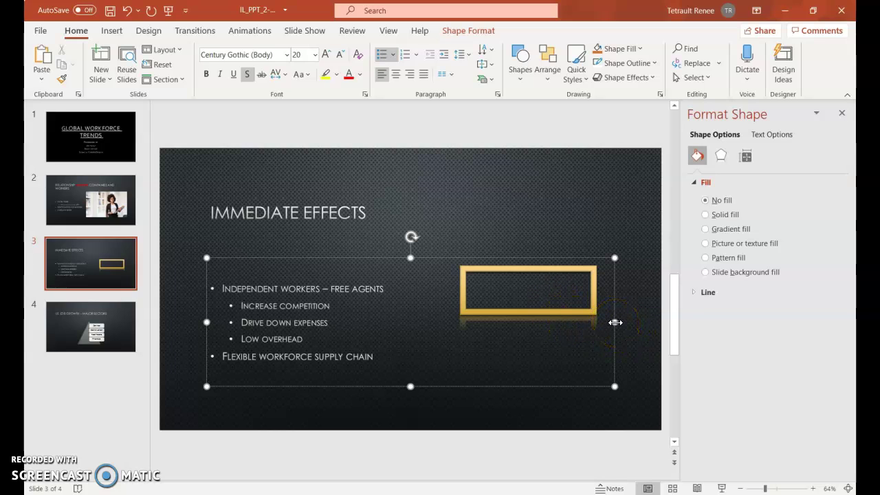
left_click_drag(615, 322, 399, 332)
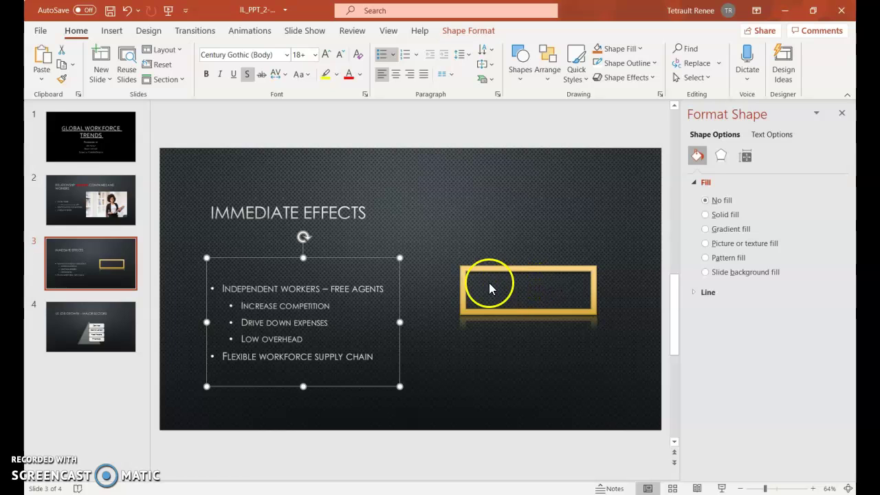
left_click(468, 197)
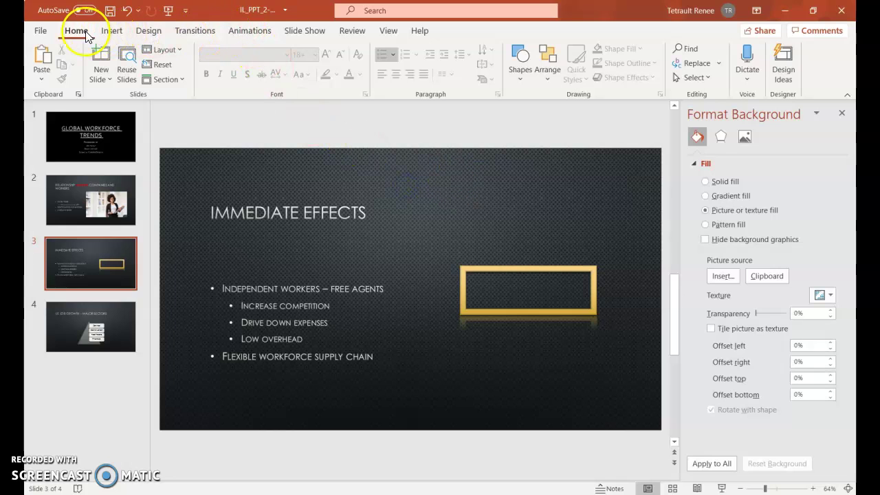
Draw a pentagon shape on slide 3.
left_click(521, 69)
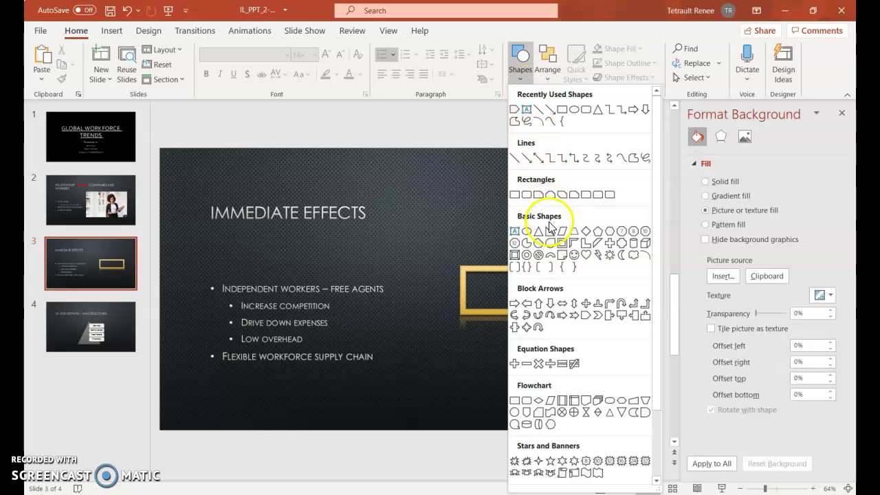
left_click(598, 234)
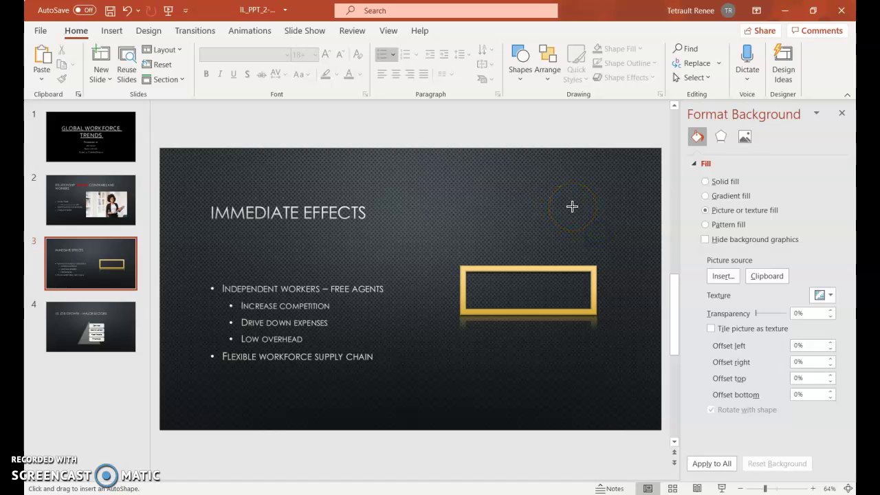
left_click_drag(549, 198, 625, 244)
left_click(607, 220)
Position the pentagon over the gold frame and size it to about 2.09" by 2.07".
left_click(589, 202)
left_click_drag(586, 204, 525, 257)
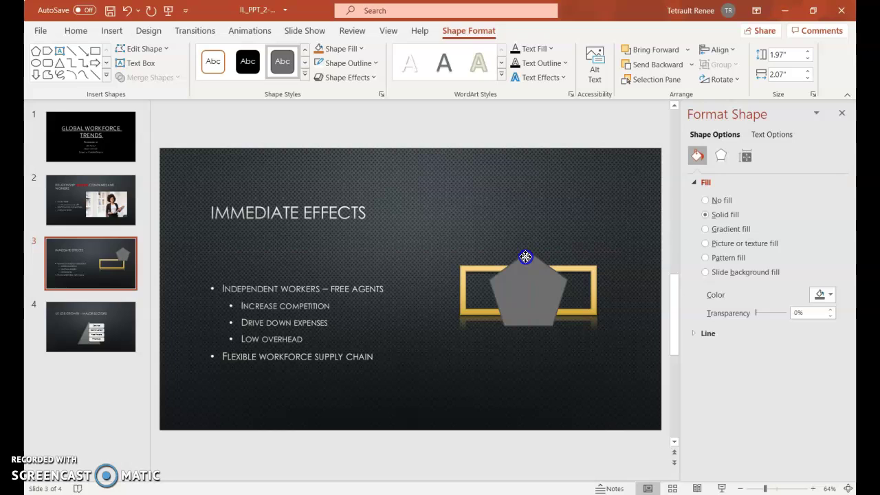
left_click_drag(525, 256, 526, 248)
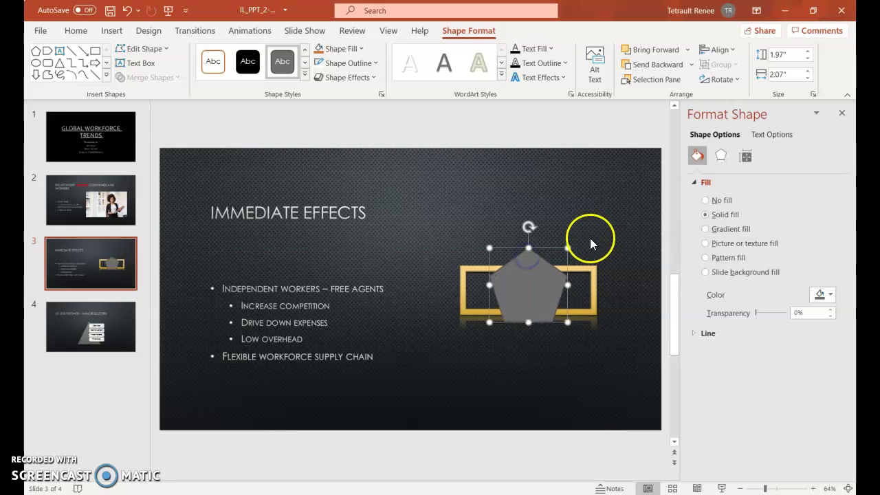
left_click_drag(527, 321, 526, 327)
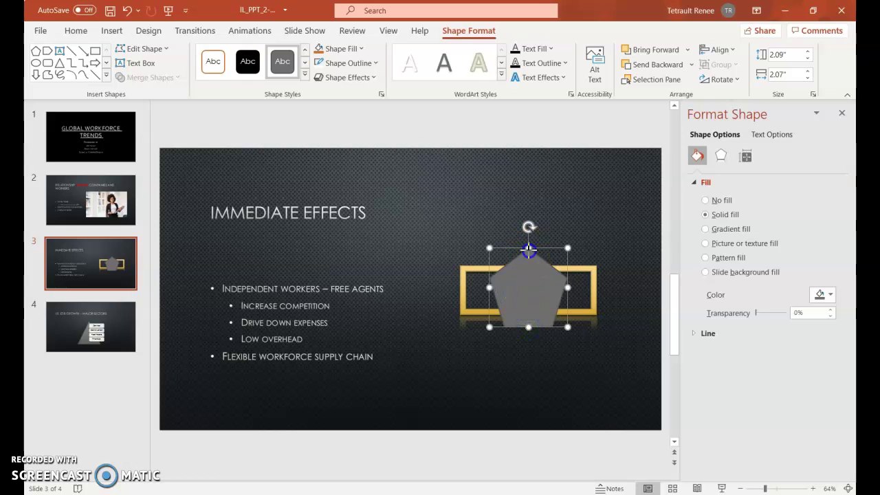
left_click_drag(526, 250, 529, 257)
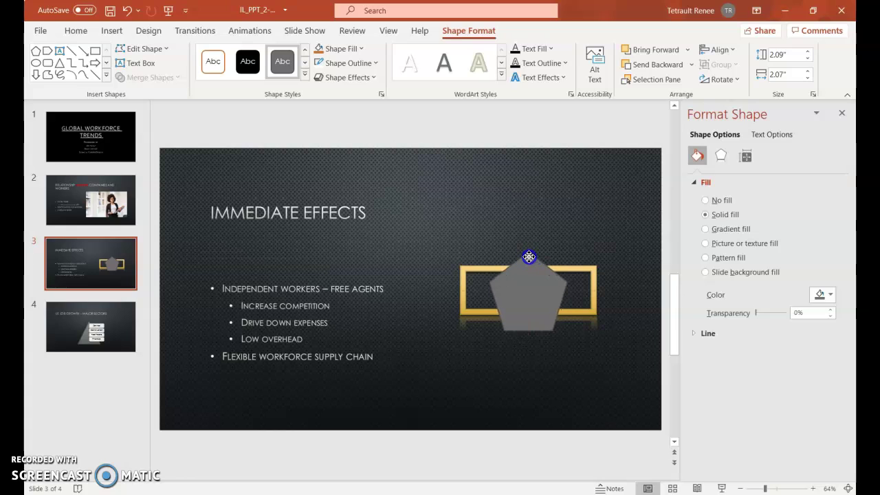
left_click_drag(529, 257, 529, 259)
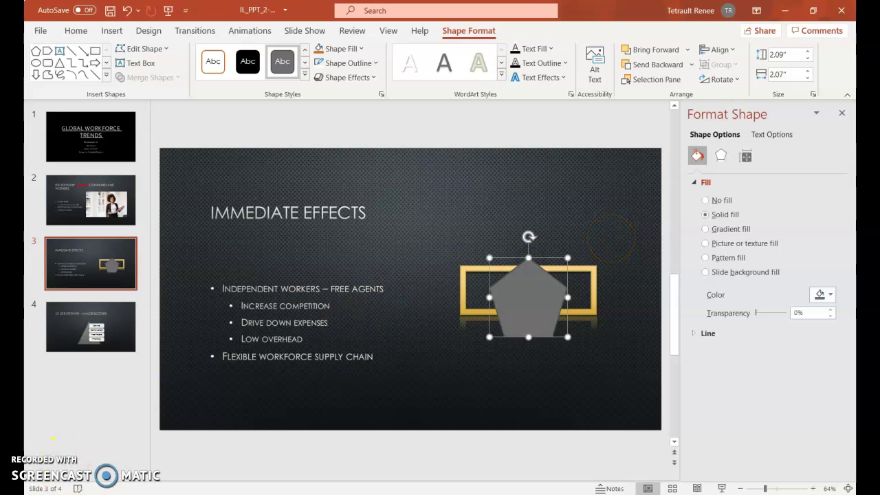
left_click(842, 114)
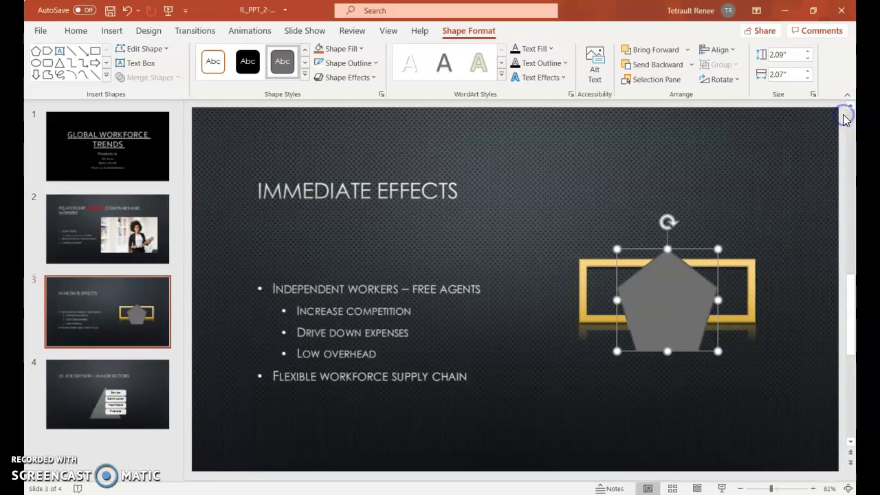
Show the Selection Pane listing the slide's objects.
left_click(77, 31)
left_click(692, 77)
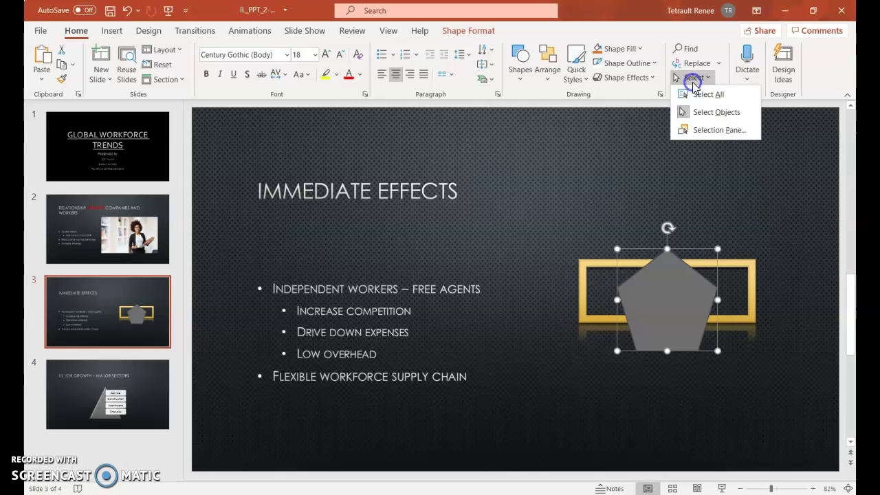
left_click(699, 131)
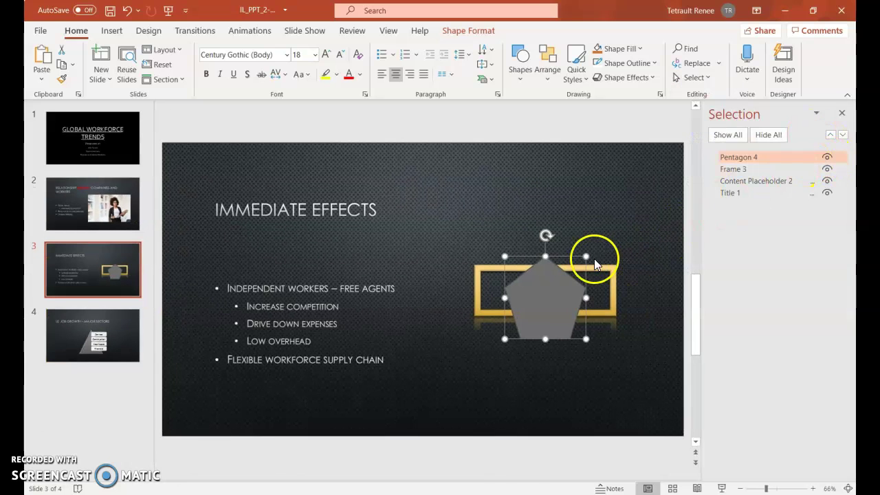
Shorten the pentagon, send it behind the gold frame, and select both shapes.
left_click_drag(542, 256, 545, 249)
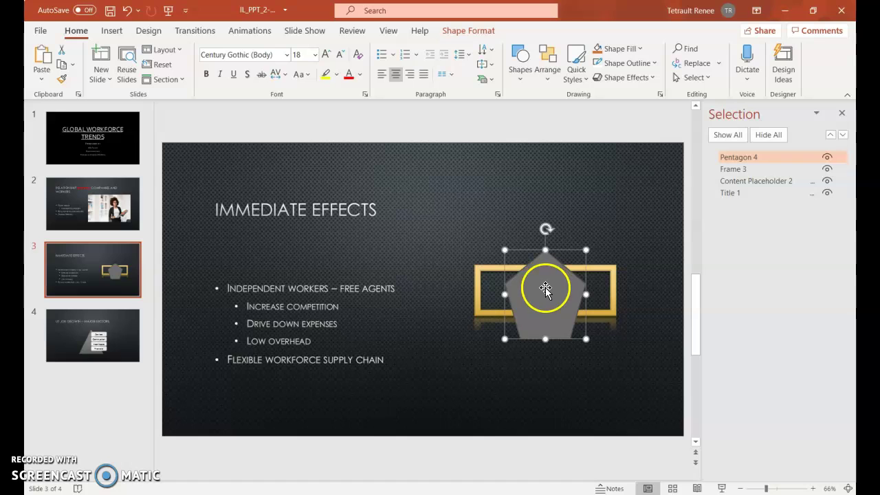
left_click_drag(544, 337, 546, 328)
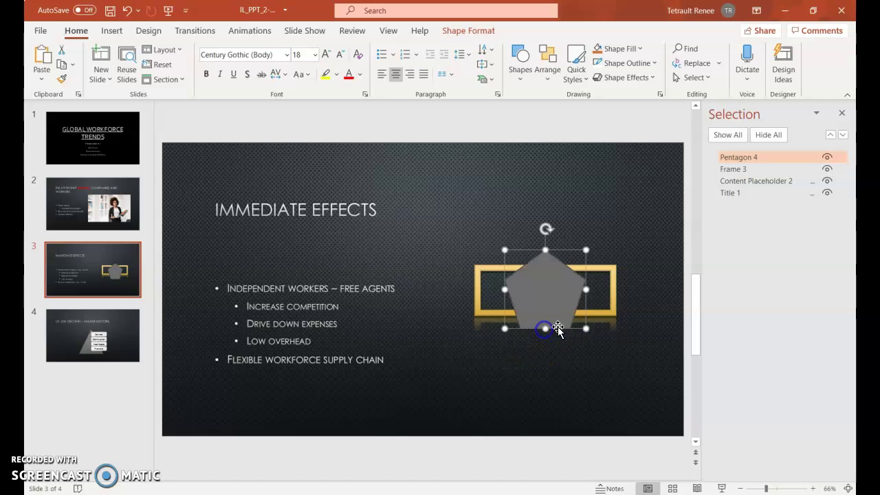
left_click(843, 135)
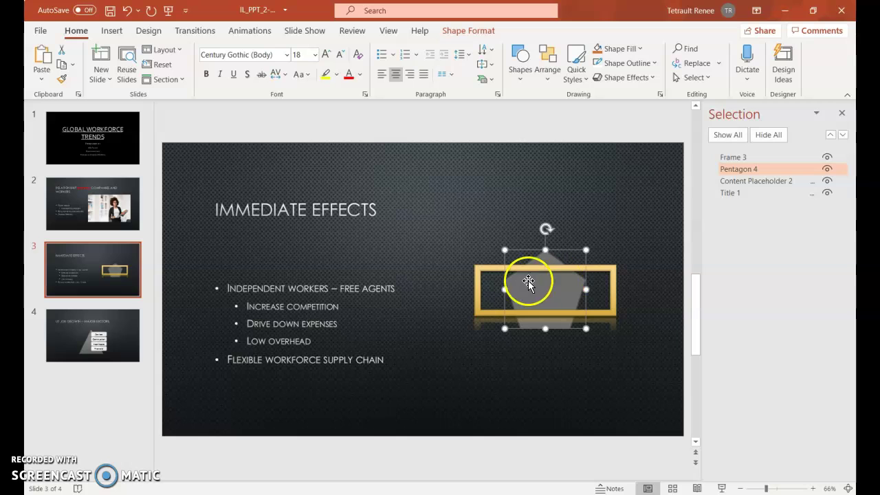
left_click(476, 294, "shift")
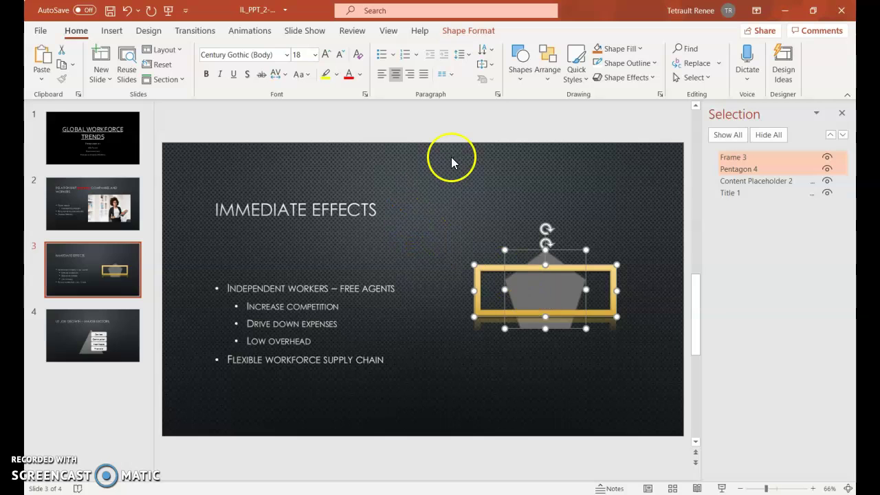
left_click(482, 31)
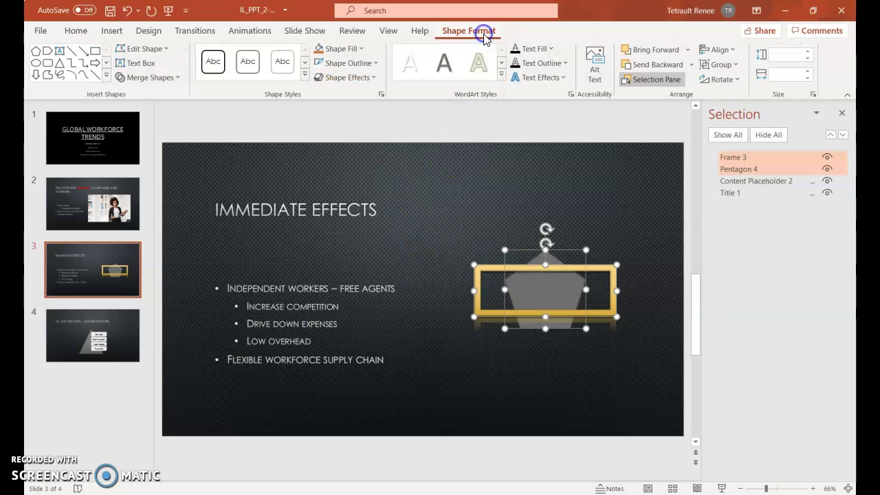
left_click(134, 81)
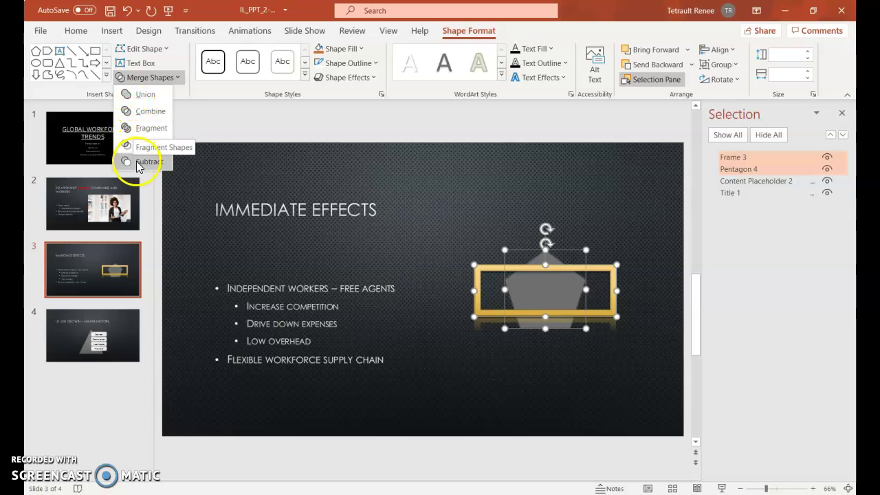
left_click(433, 184)
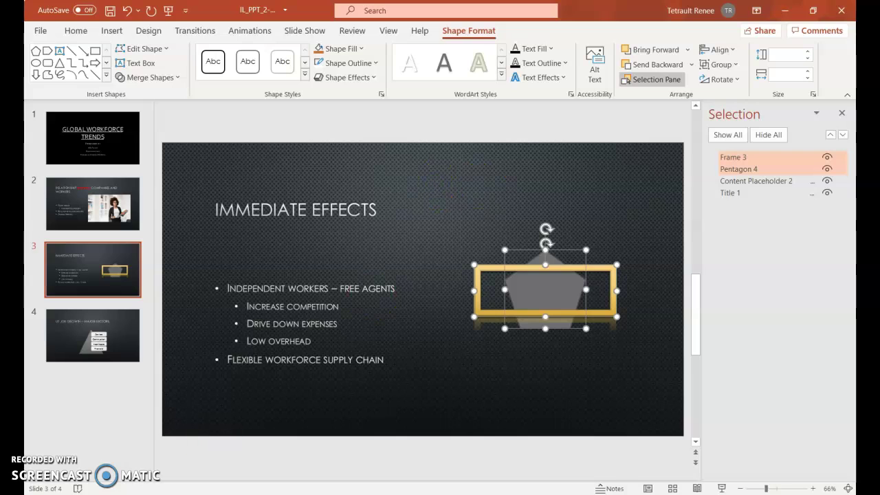
Bring the pentagon forward over the gold frame, leaving the two shapes unmerged.
left_click(619, 229)
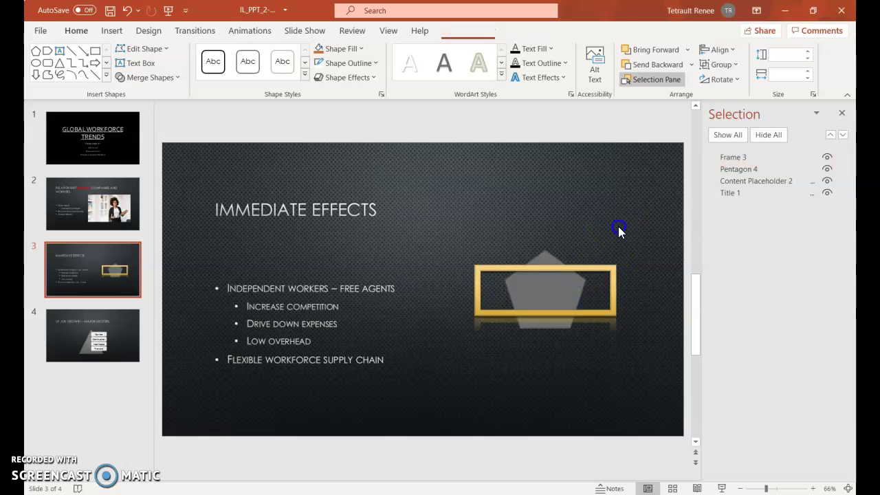
left_click(562, 293)
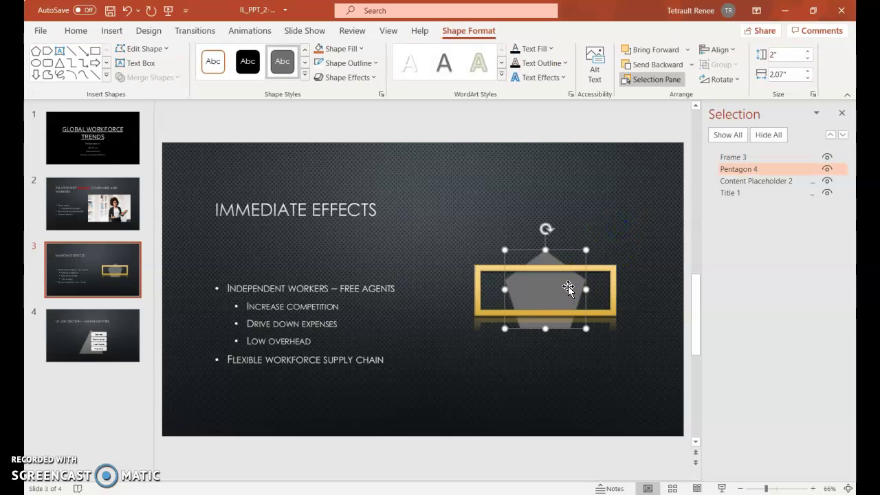
left_click(830, 135)
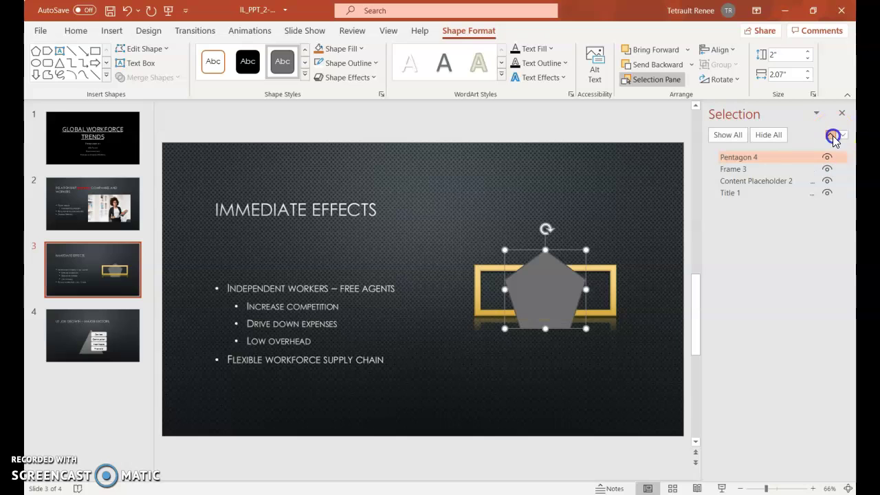
left_click(475, 288, "shift")
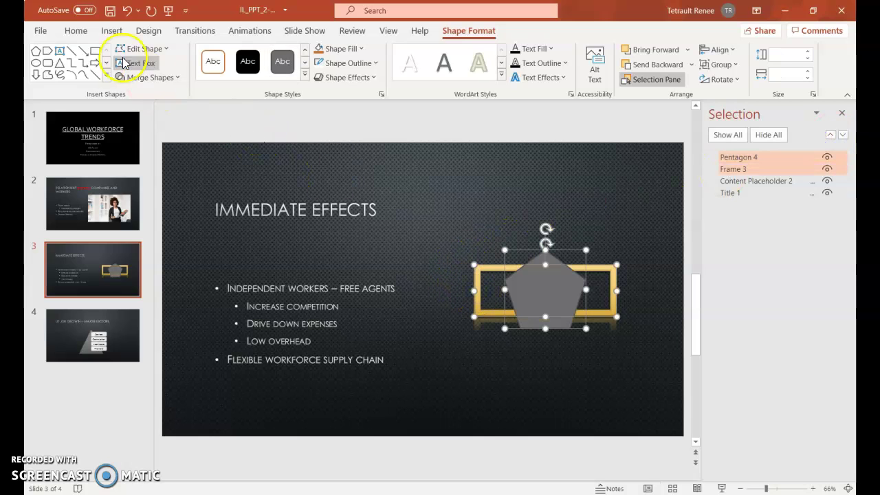
left_click(140, 81)
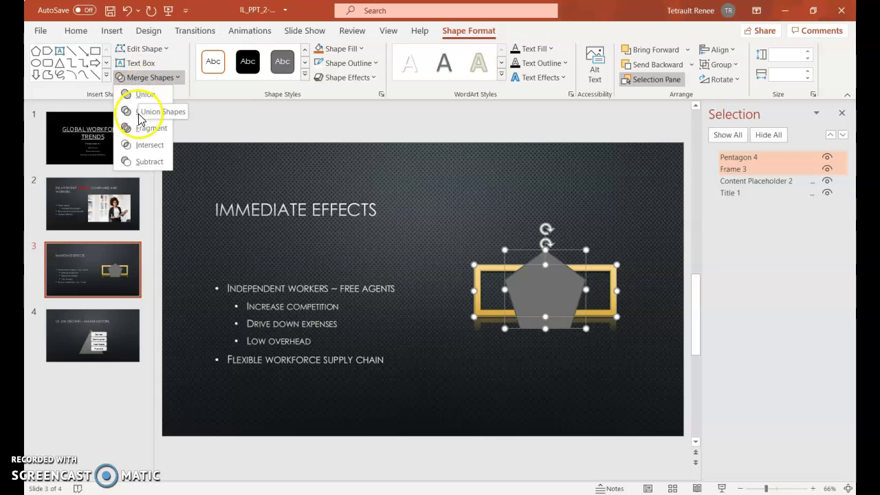
left_click(519, 159)
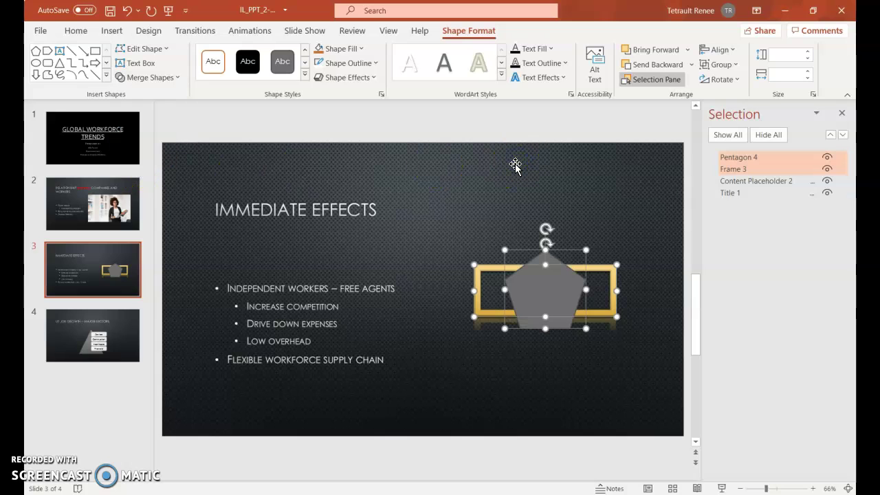
left_click(471, 360)
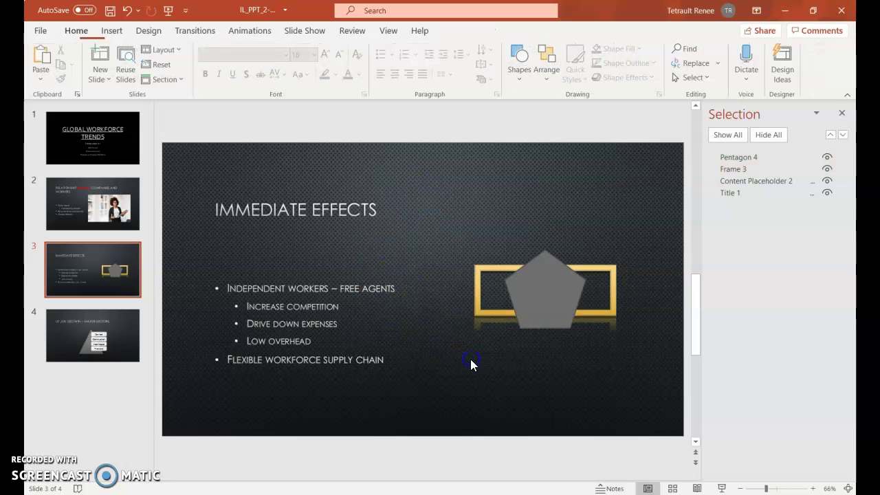
Select Frame 3 then Pentagon 4 and merge them with Subtract.
left_click(479, 298)
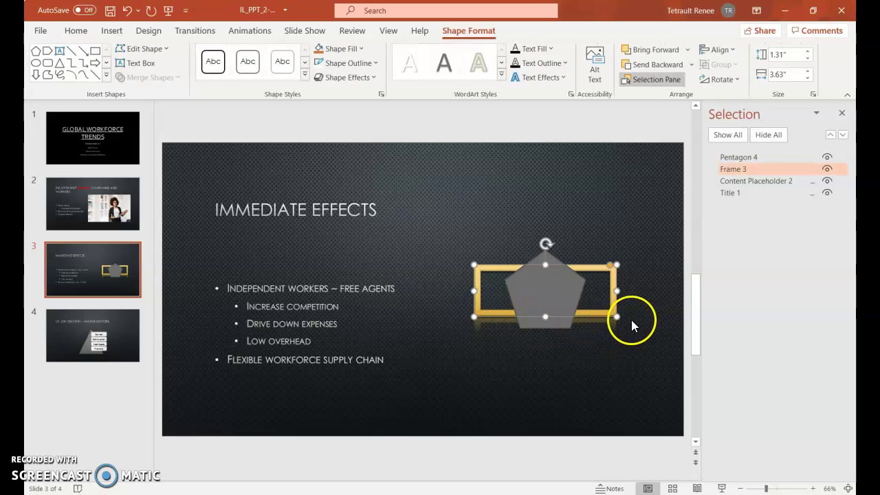
left_click(547, 291, "shift")
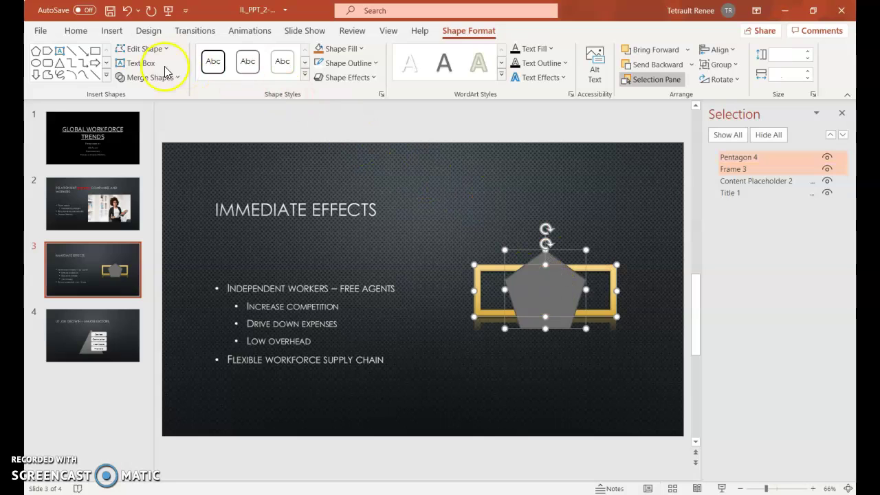
left_click(130, 78)
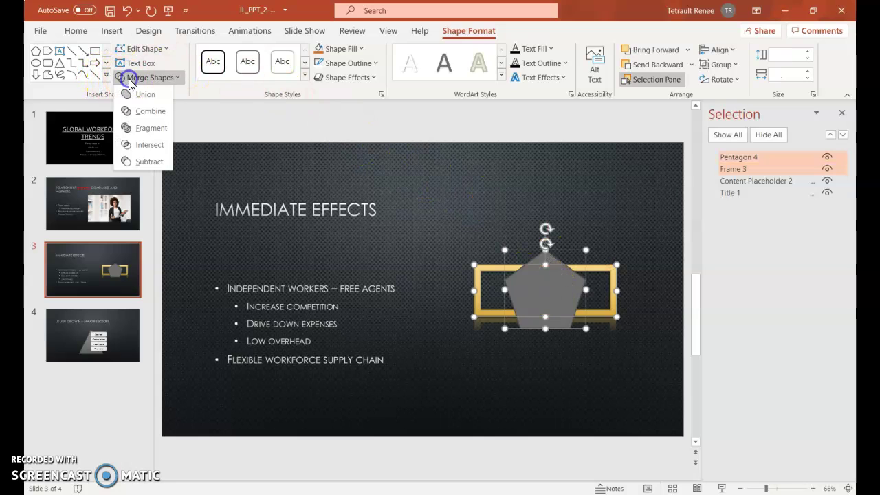
left_click(149, 162)
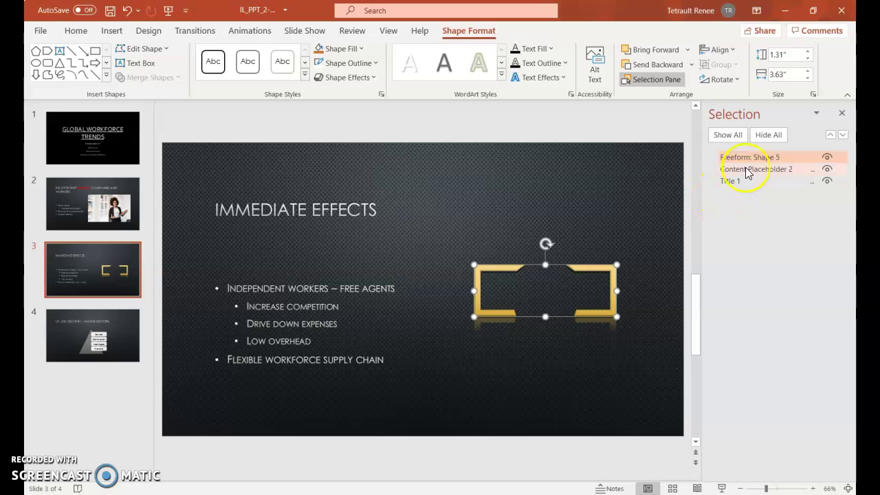
Close the Selection Pane and turn on rulers for slide 3.
left_click(656, 80)
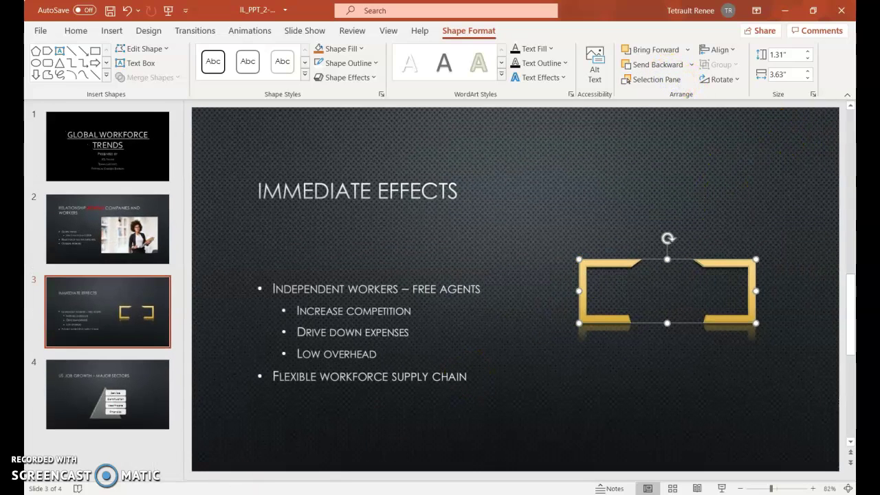
left_click(575, 130)
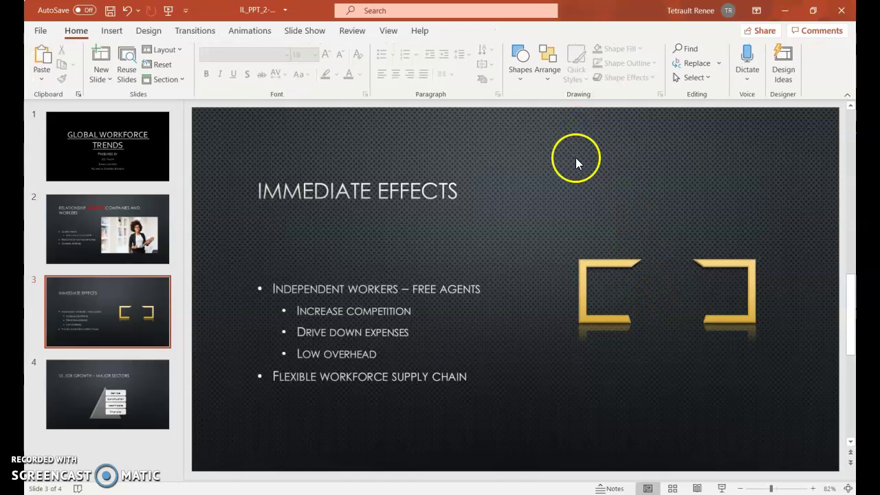
right_click(557, 129)
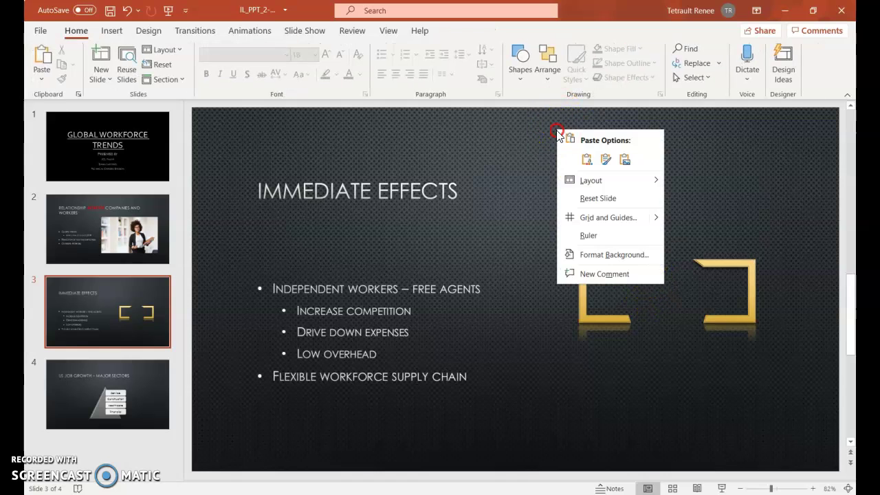
left_click(589, 235)
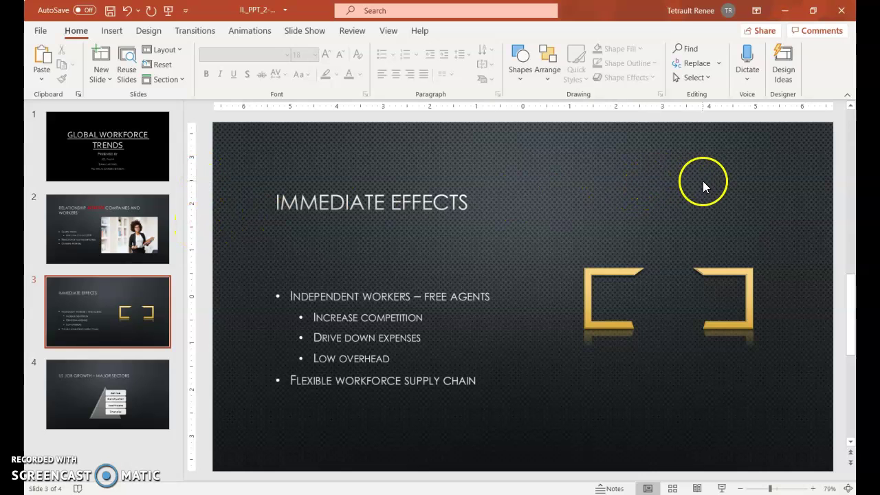
Widen the gold bracket to the right and move it up level with the slide title.
left_click(746, 297)
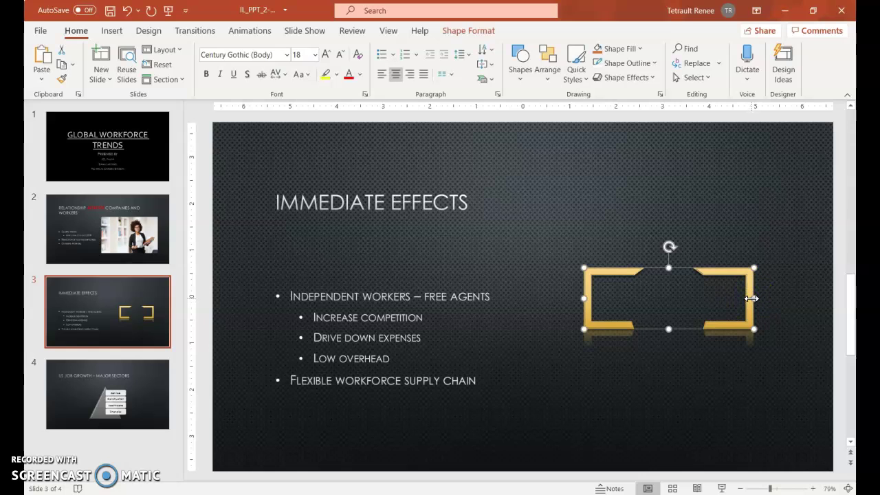
left_click_drag(755, 297, 775, 297)
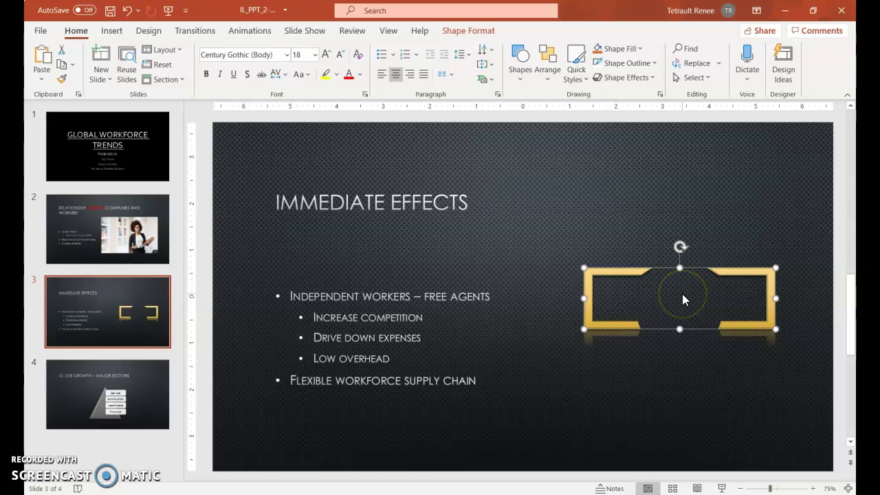
left_click(561, 213)
left_click(562, 220)
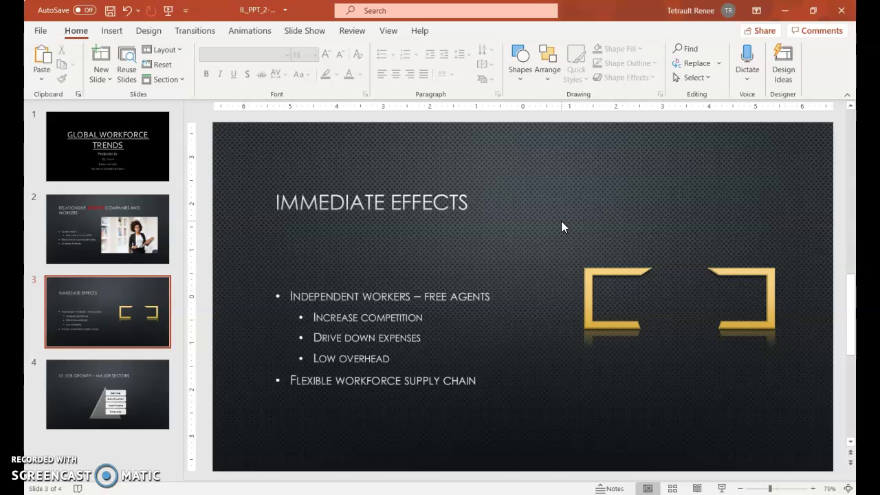
left_click(626, 270)
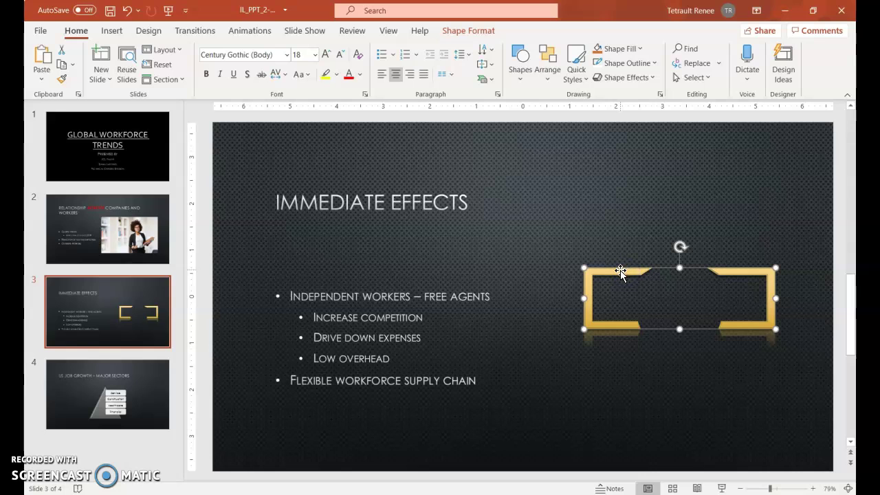
left_click_drag(614, 269, 558, 204)
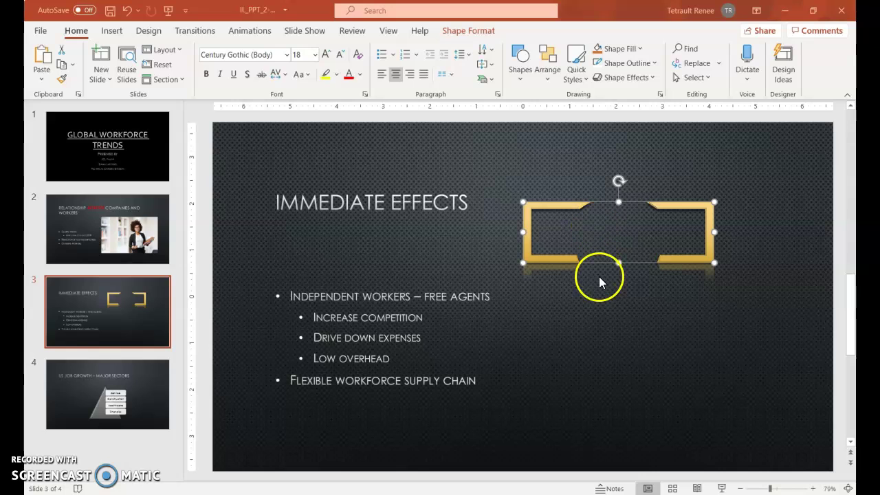
left_click(552, 259)
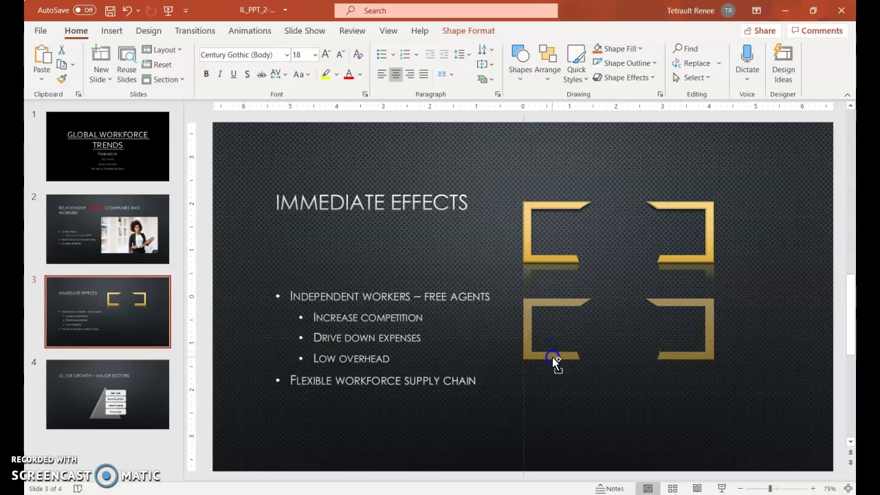
Copy and paste the lower bracket, placing the third bracket beneath the second.
left_click(561, 302)
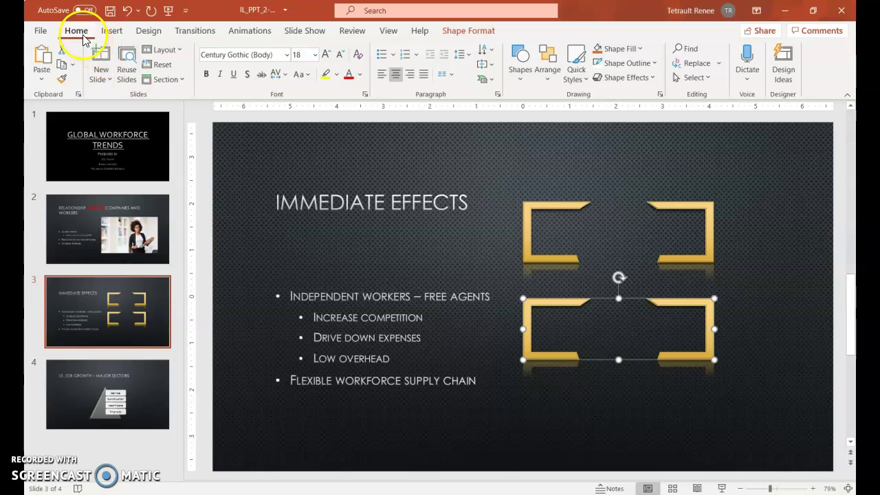
left_click(62, 64)
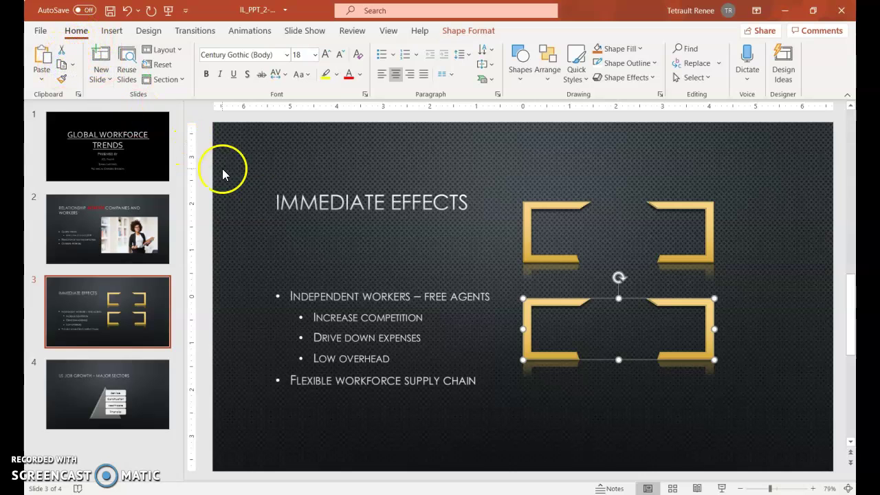
left_click(46, 58)
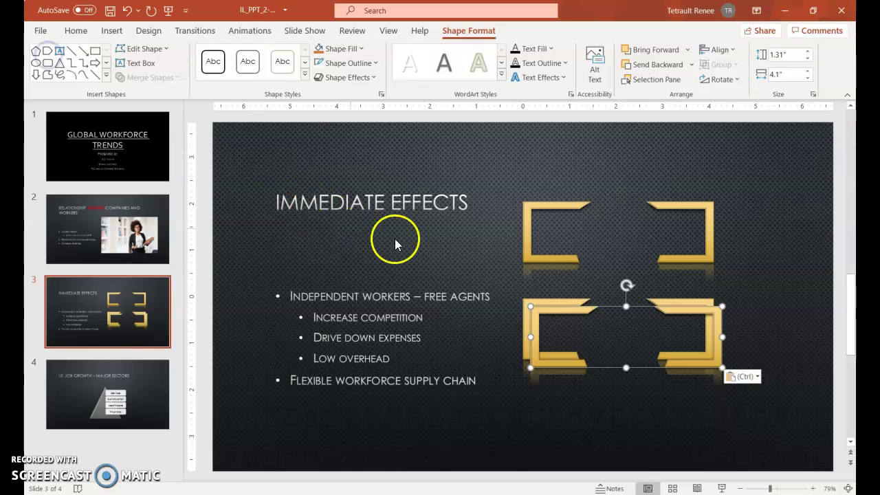
left_click_drag(549, 311, 543, 390)
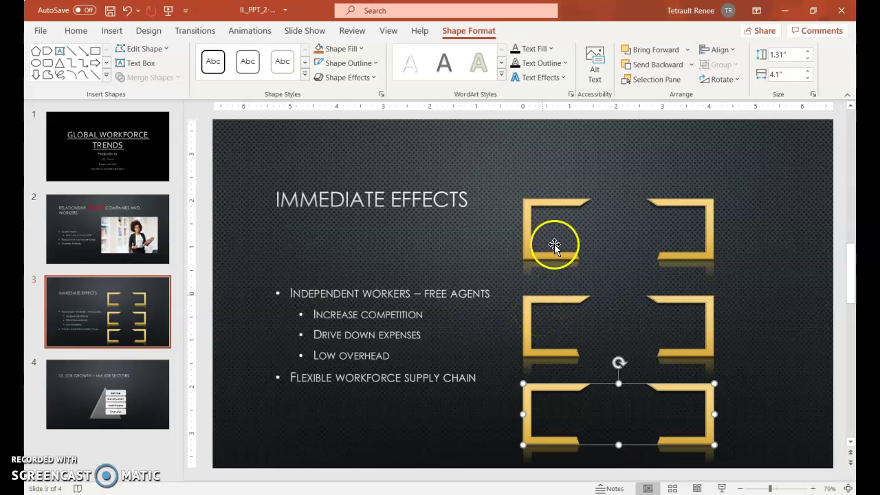
left_click(388, 31)
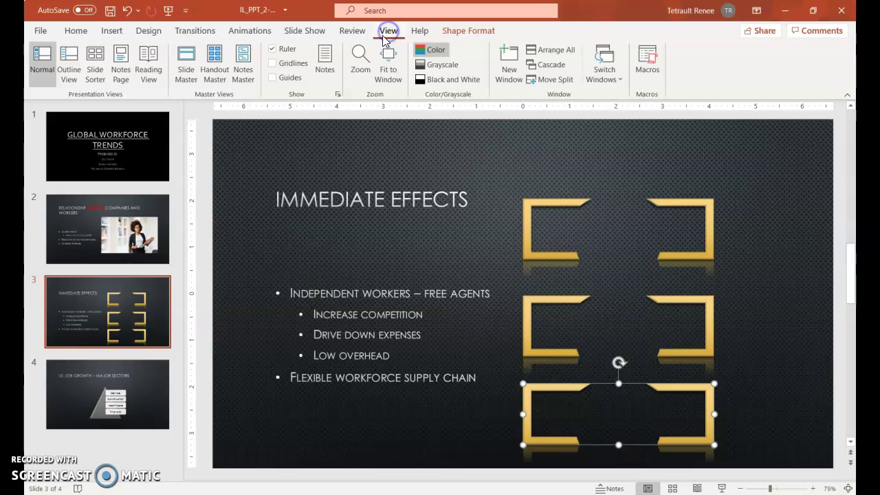
Hide the rulers, then type 'Growth' in the bottom bracket and 'Supply' in the middle one.
left_click(278, 49)
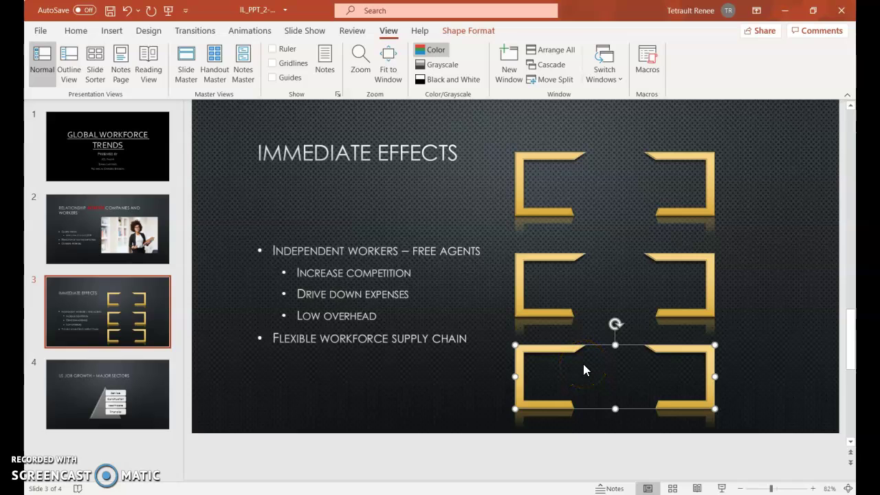
type("Growth")
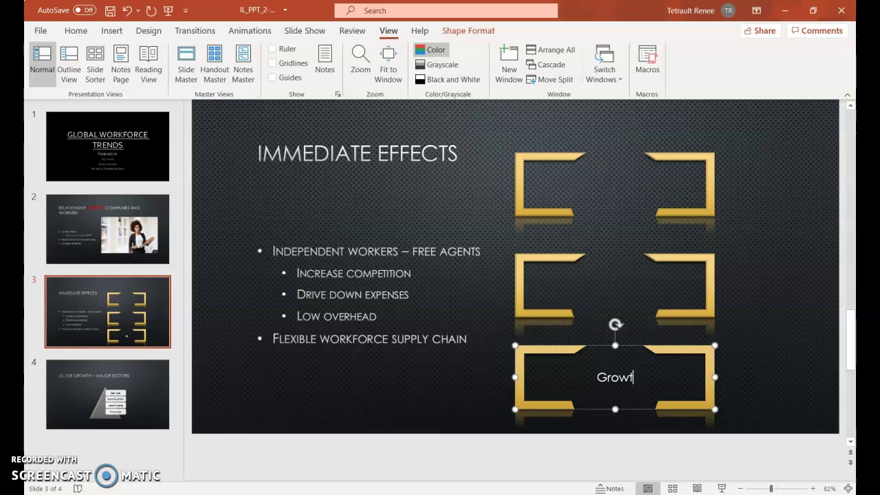
left_click(660, 308)
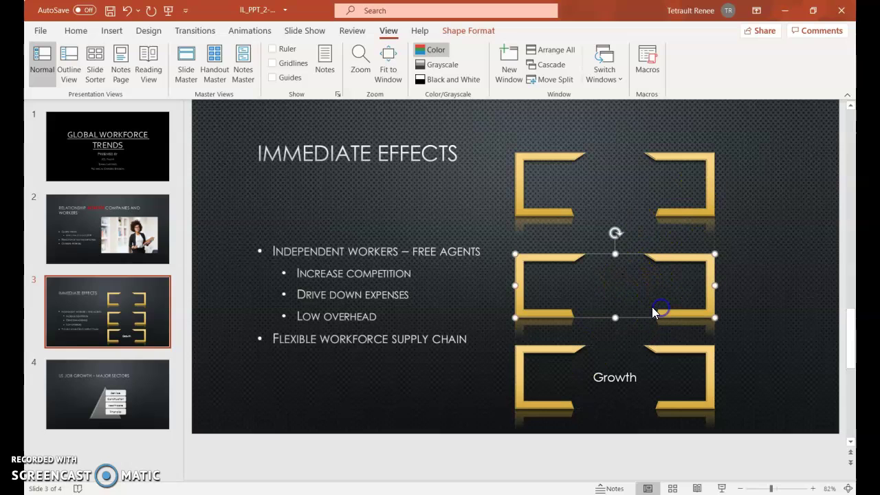
type("Sup")
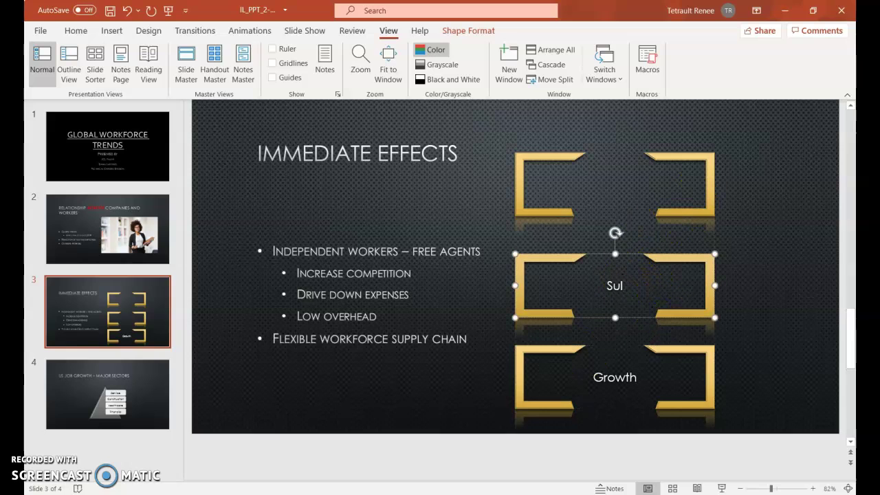
type("ply")
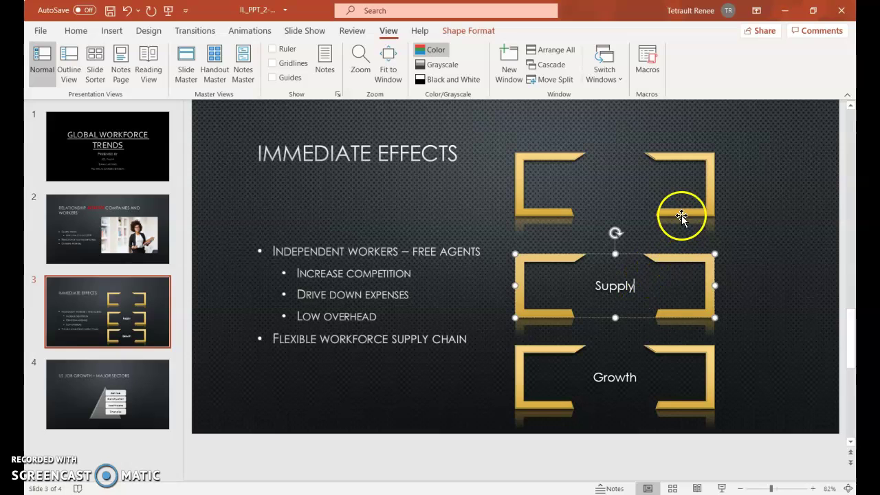